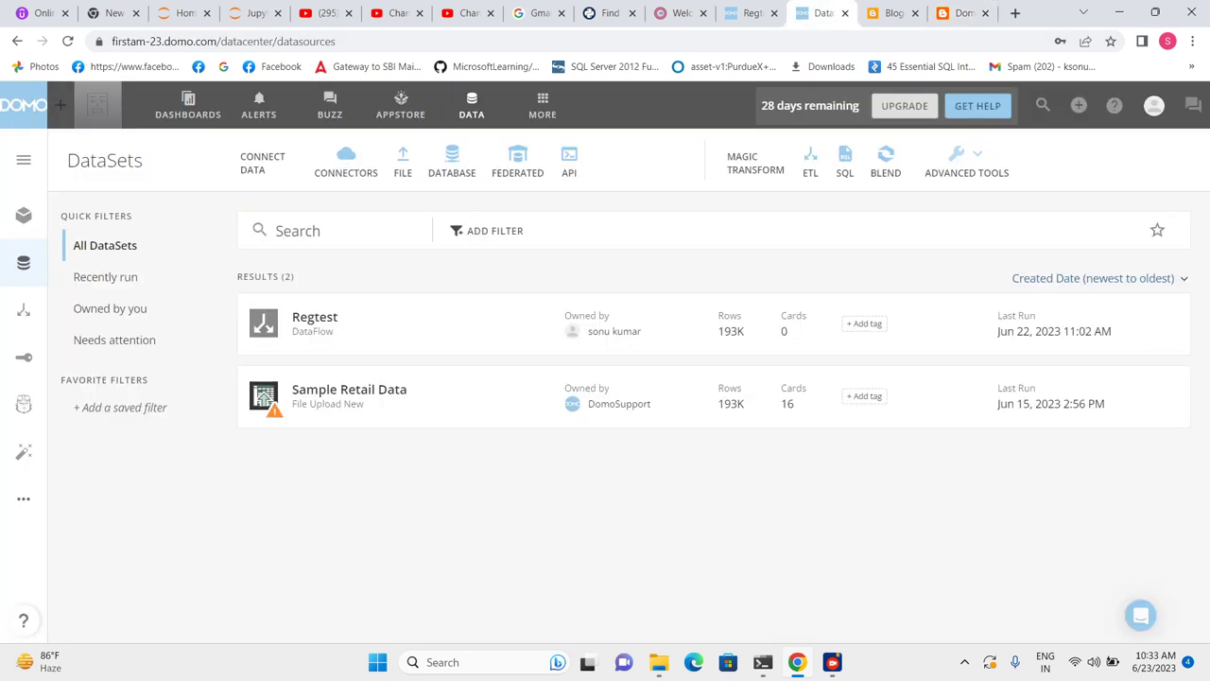
Step: Add a new card of the Sumo Table type
click(1079, 105)
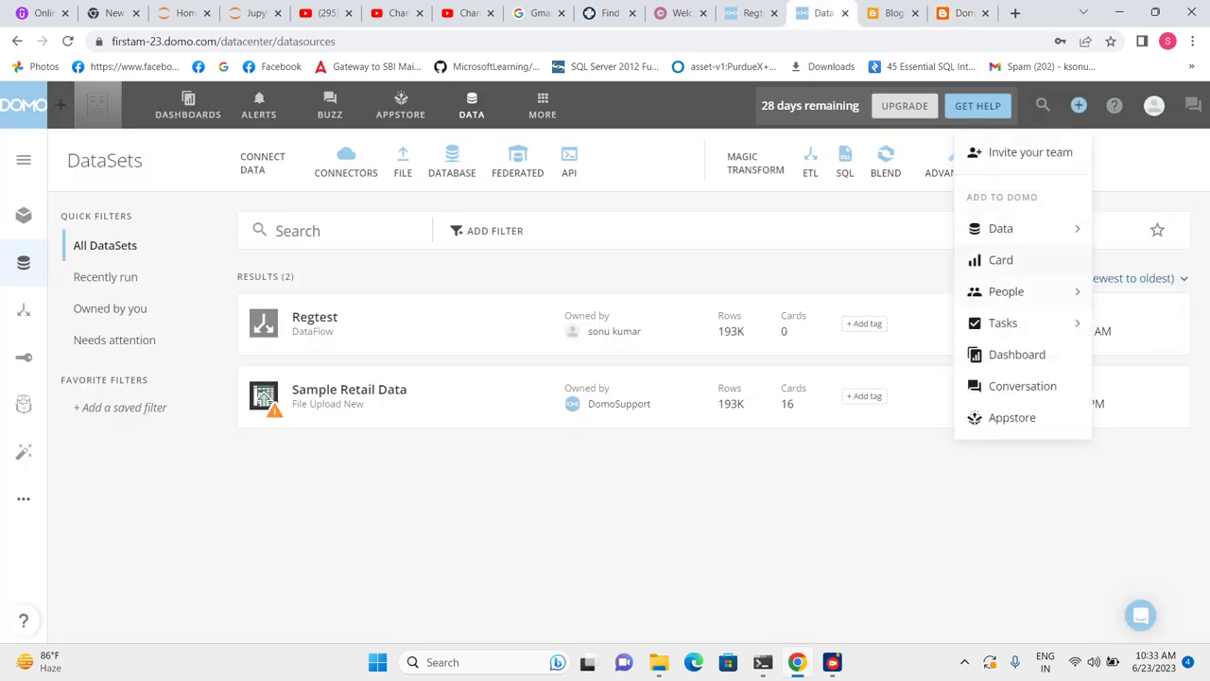
click(1001, 260)
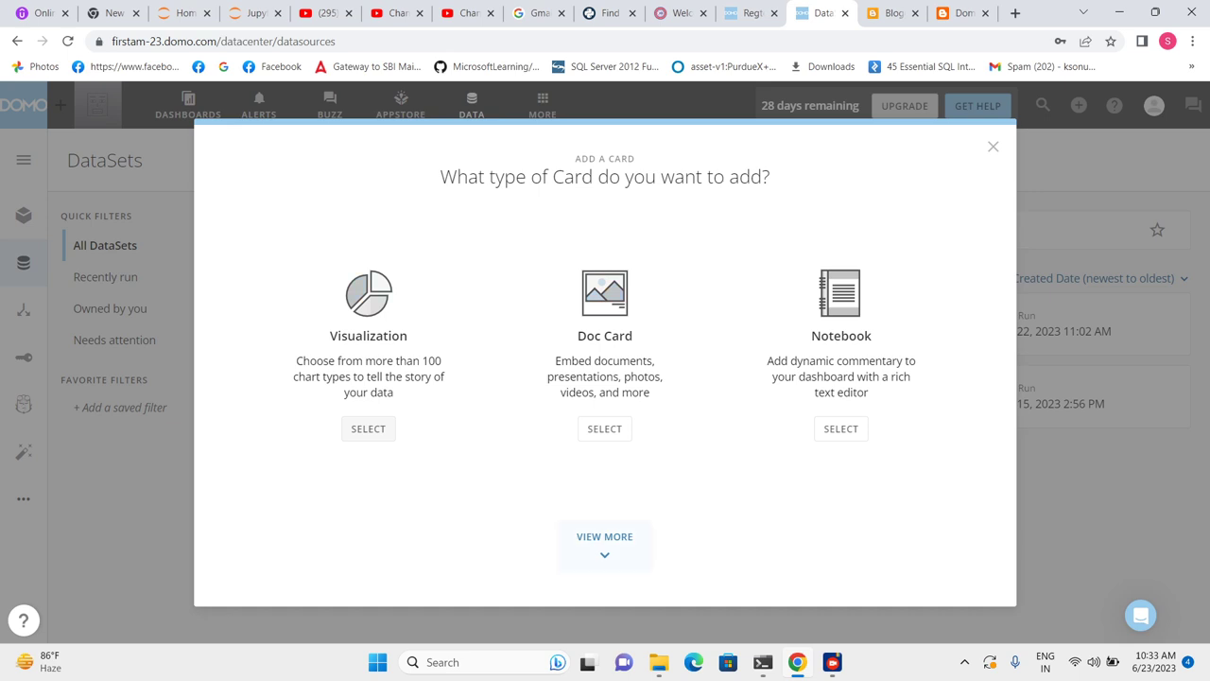
click(605, 537)
scroll(605, 537, down, 2)
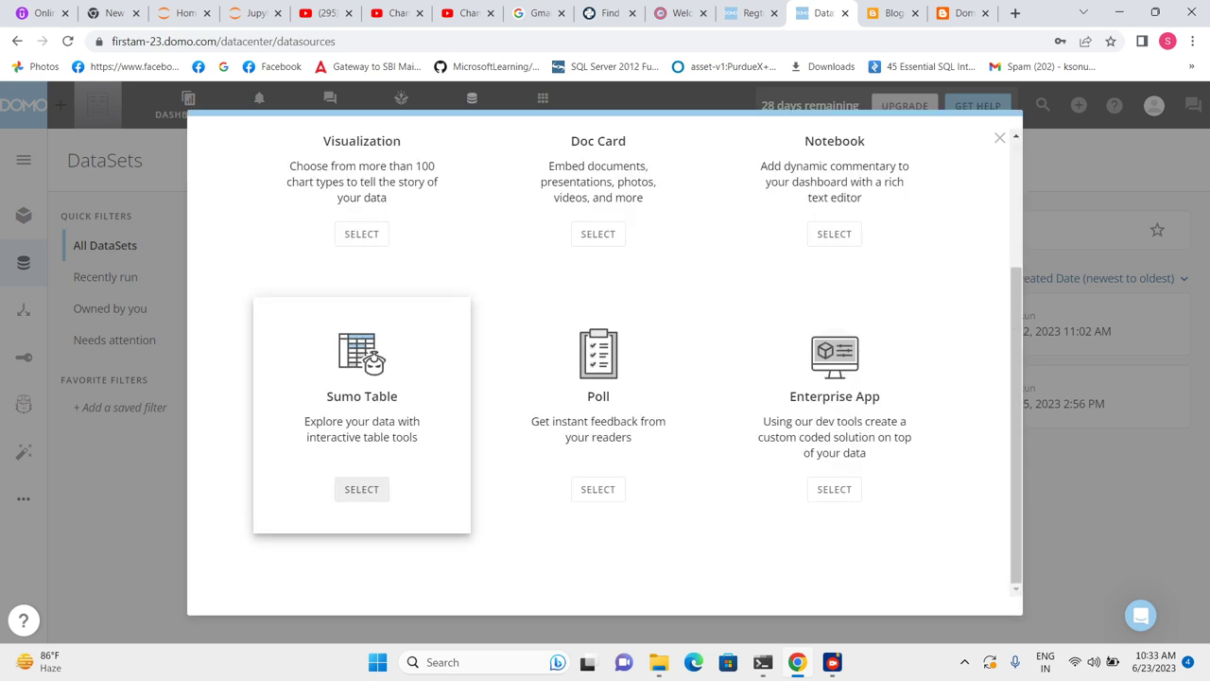
click(361, 489)
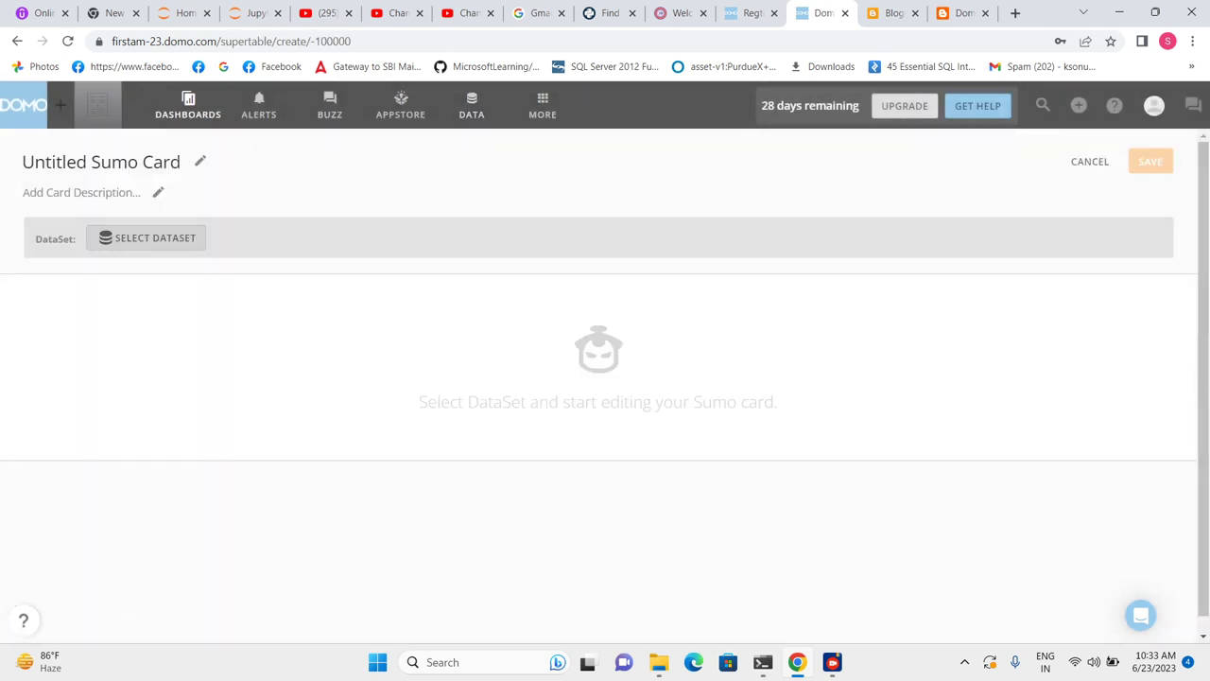
Step: Choose Sample Retail Data as the DataSet for the untitled Sumo card
click(201, 237)
click(85, 370)
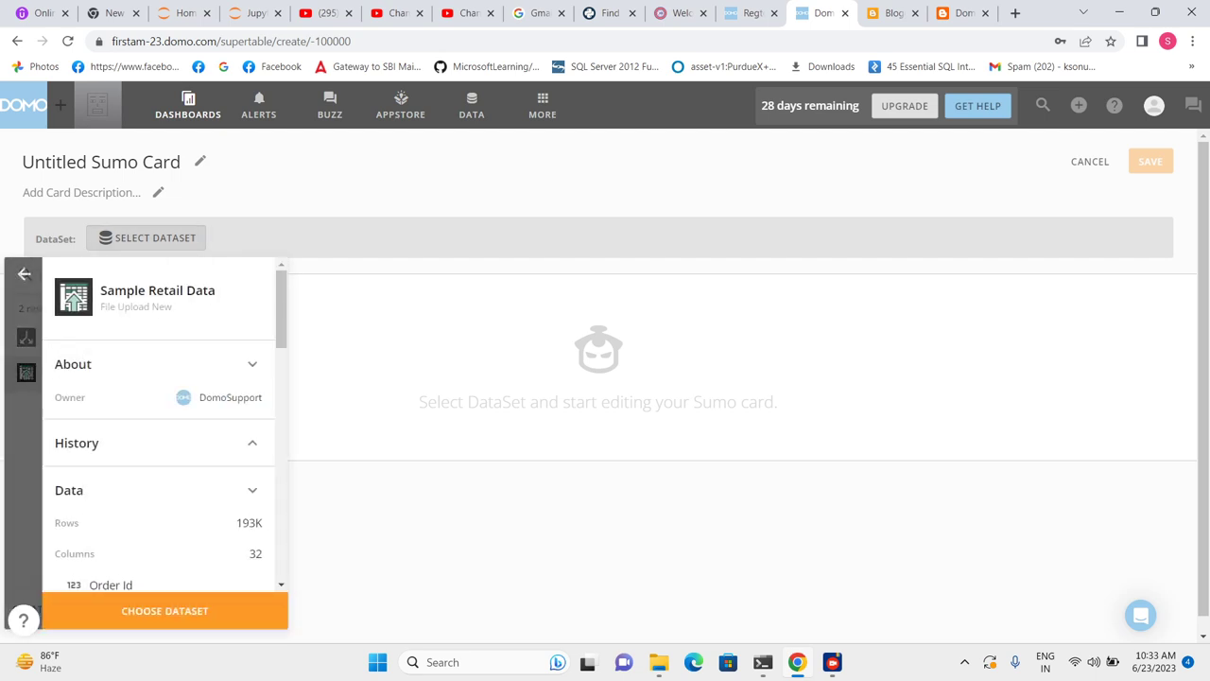
click(165, 610)
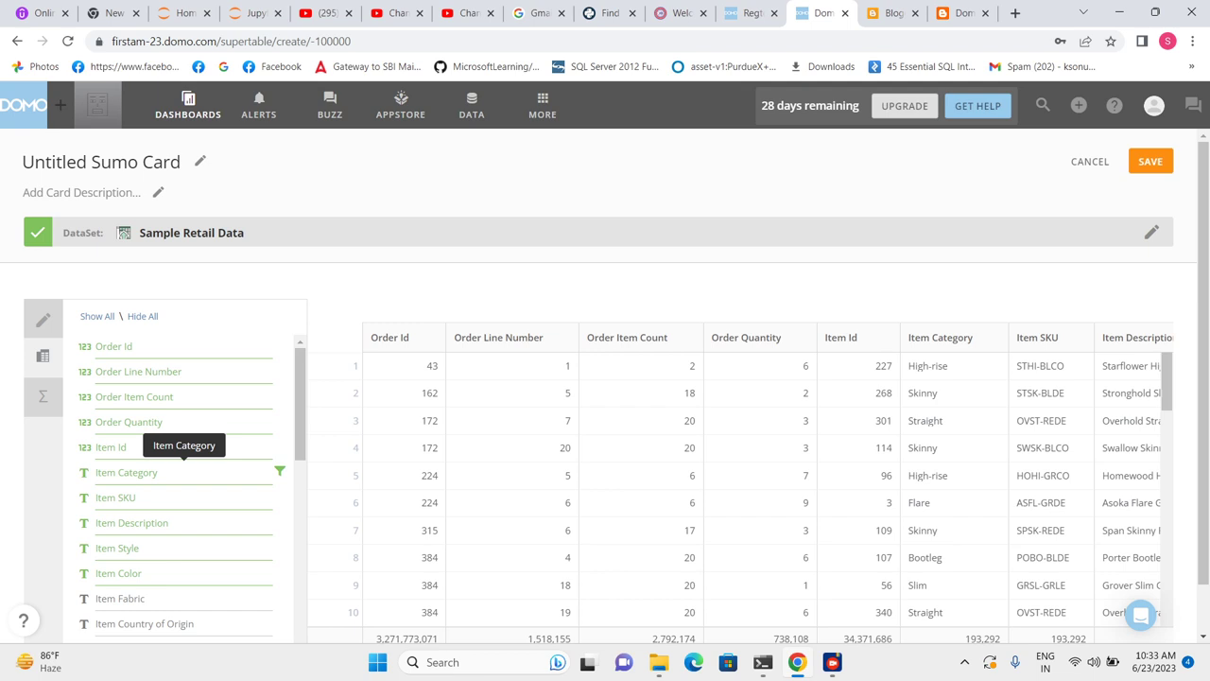
Step: Hide the Item SKU column from the Sumo table and show it again
scroll(180, 472, down, 2)
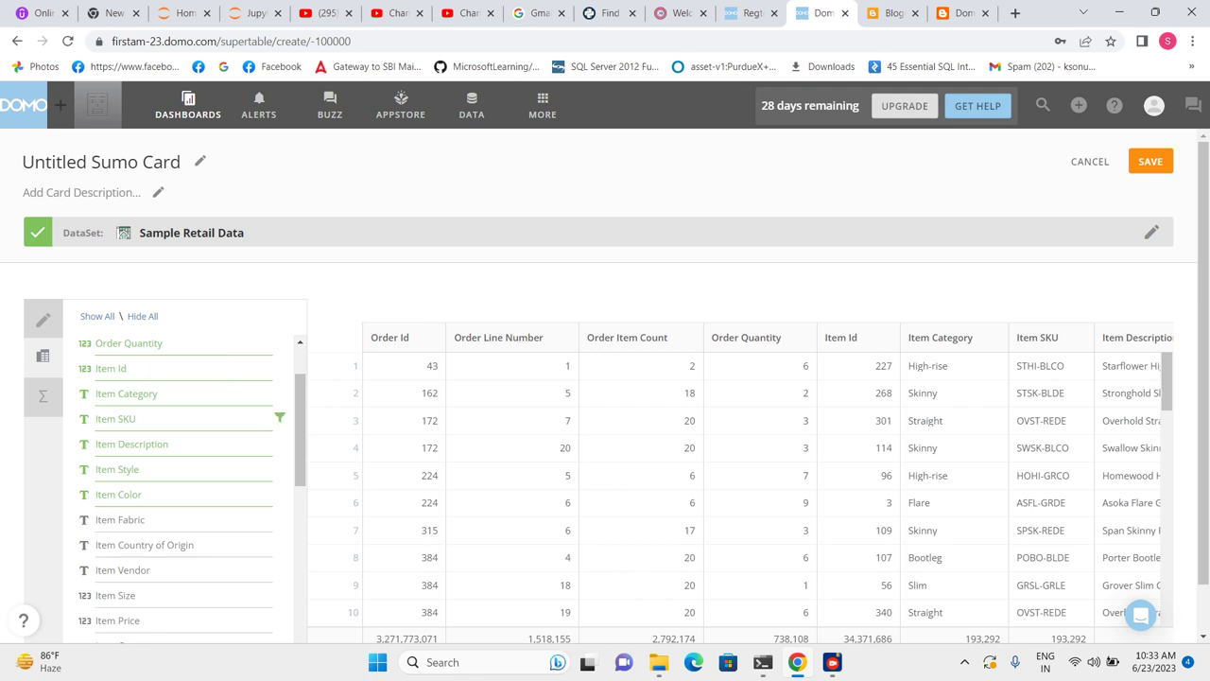
click(183, 419)
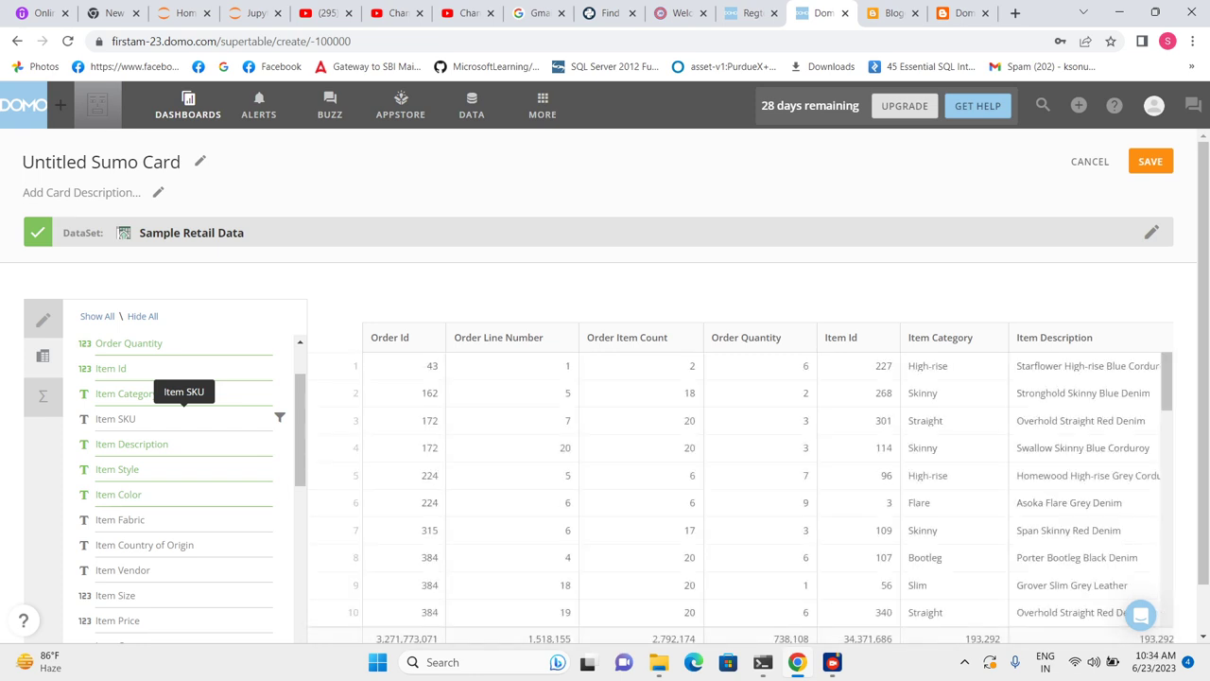
click(184, 419)
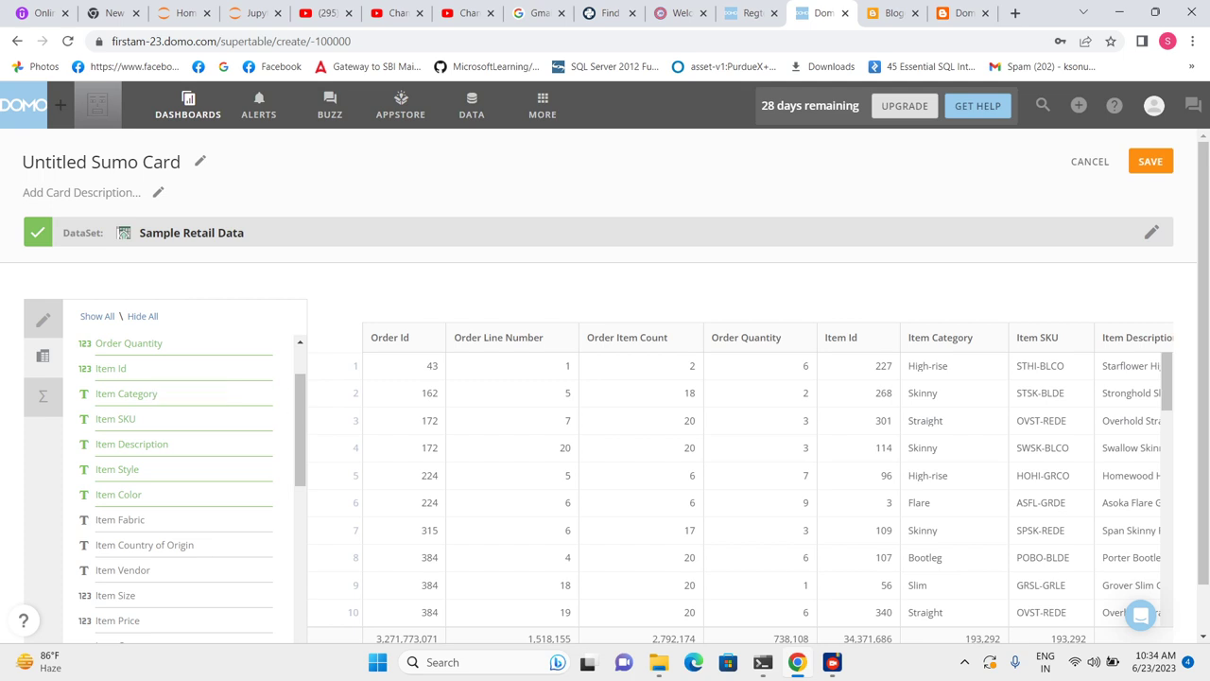
Step: Add the Store Zip Code column to the Sumo table and remove it again
scroll(605, 426, down, 1)
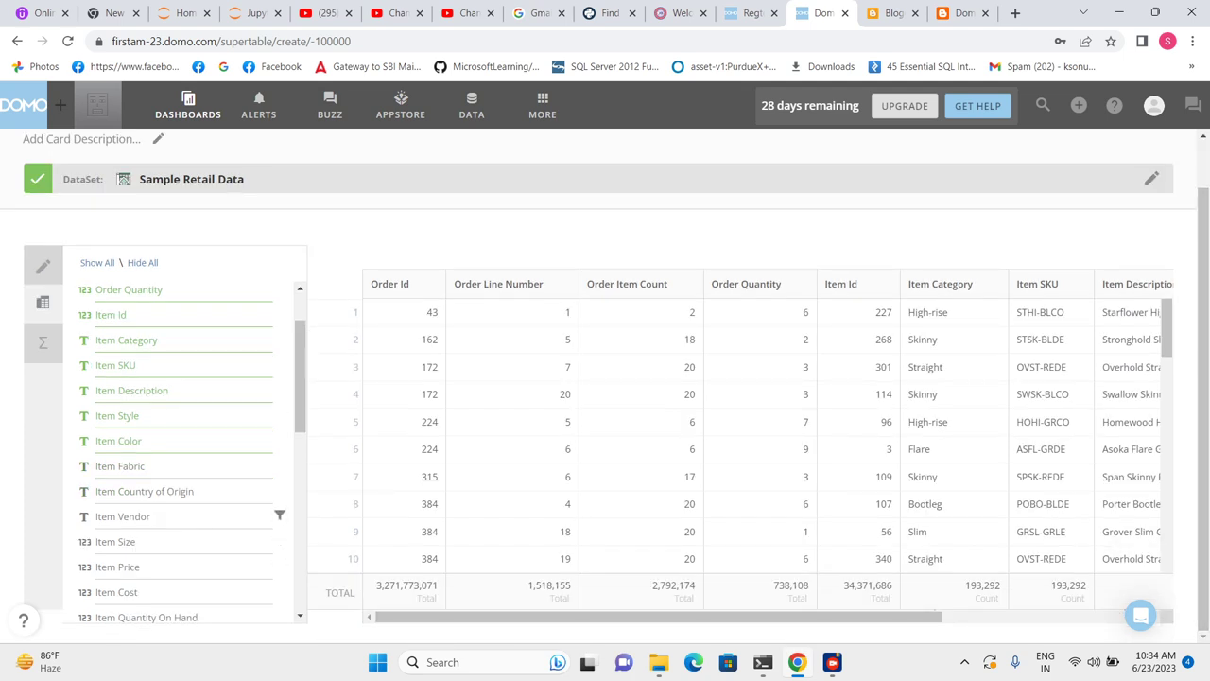
scroll(184, 487, down, 3)
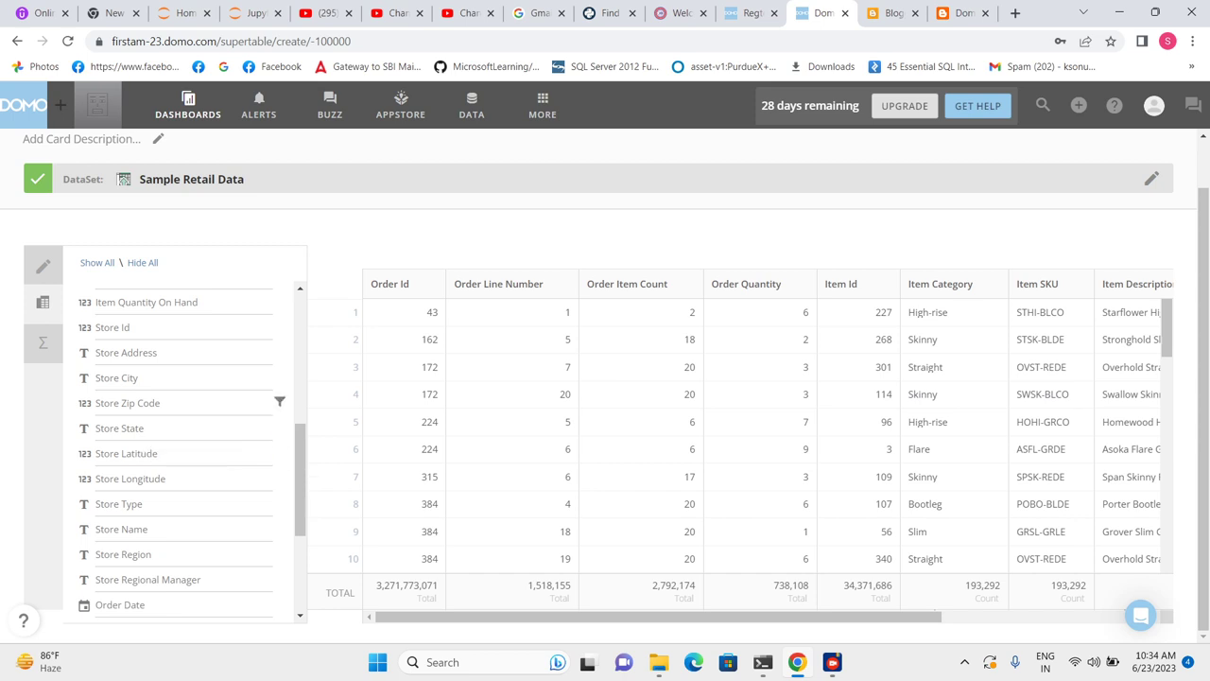
click(184, 403)
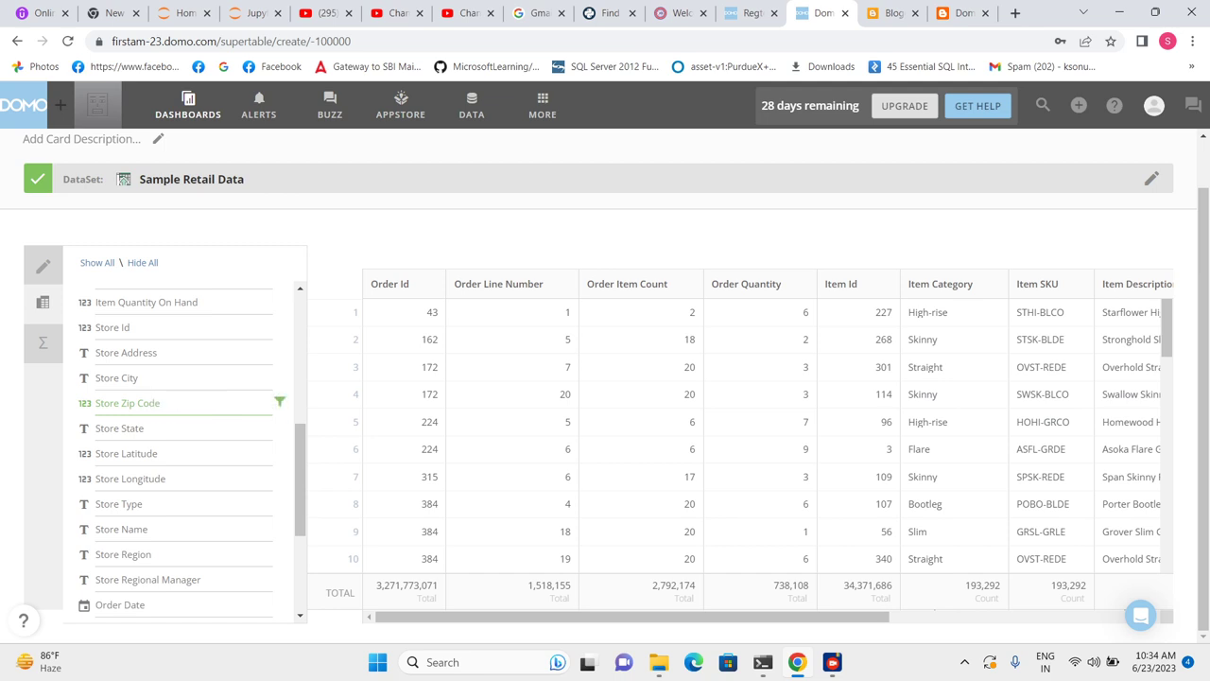
click(183, 403)
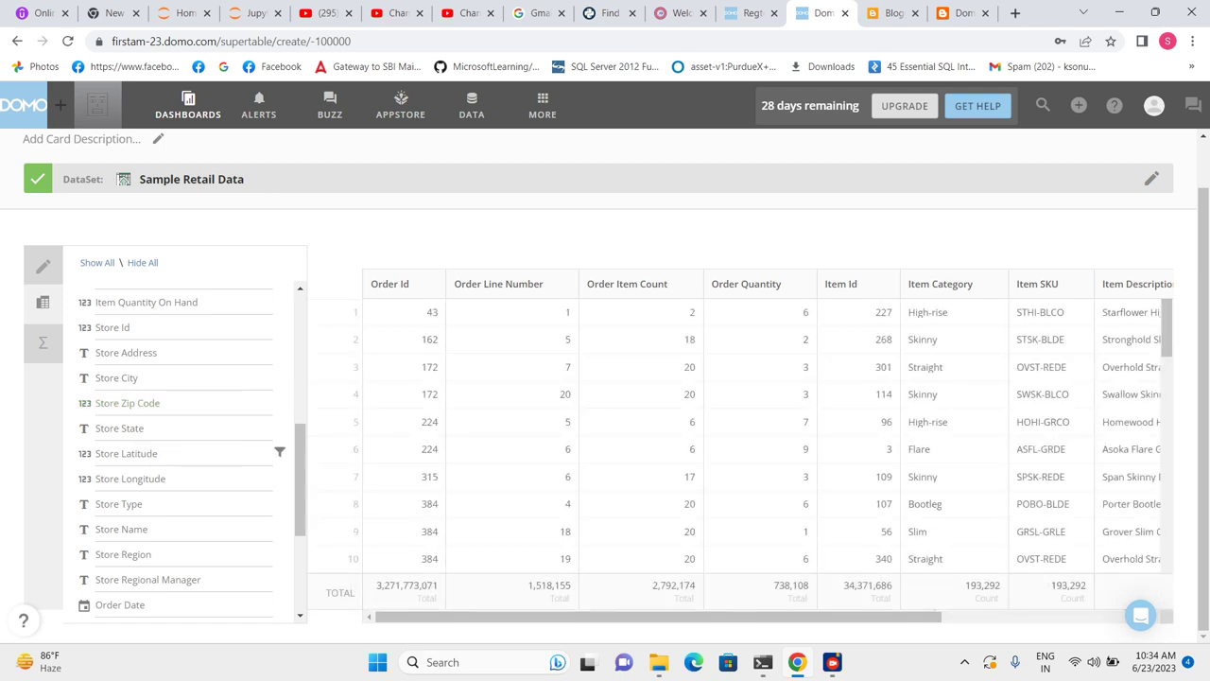
scroll(757, 435, right, 5)
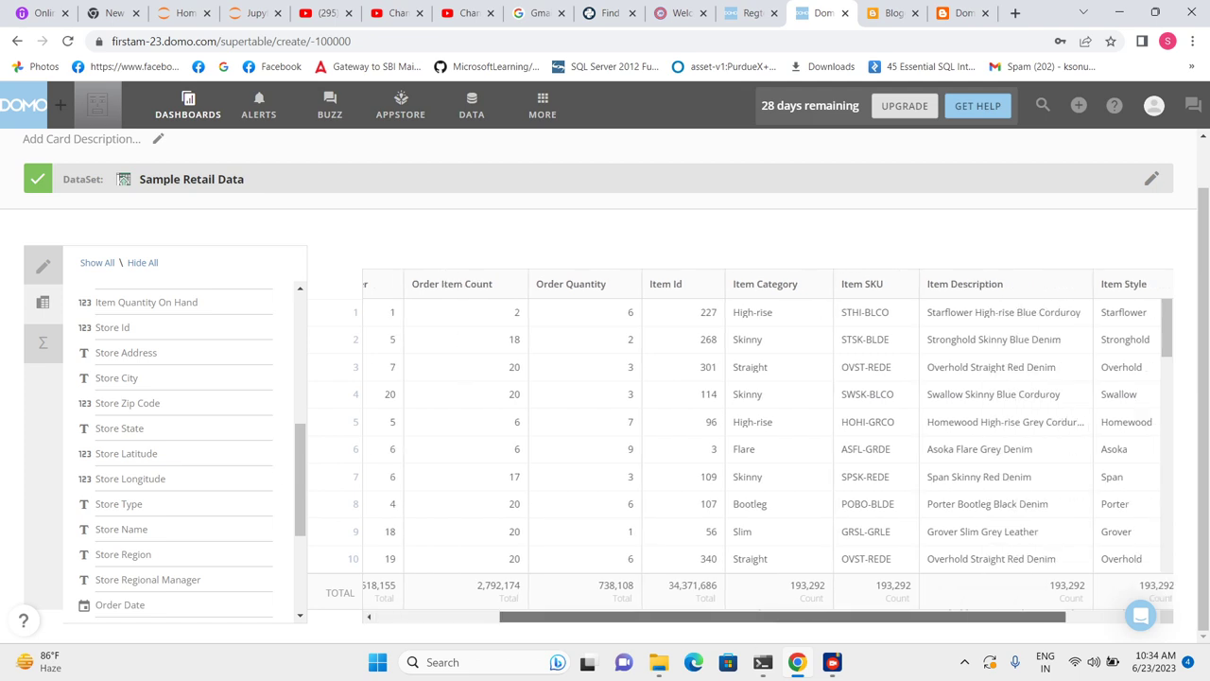
scroll(756, 435, left, 5)
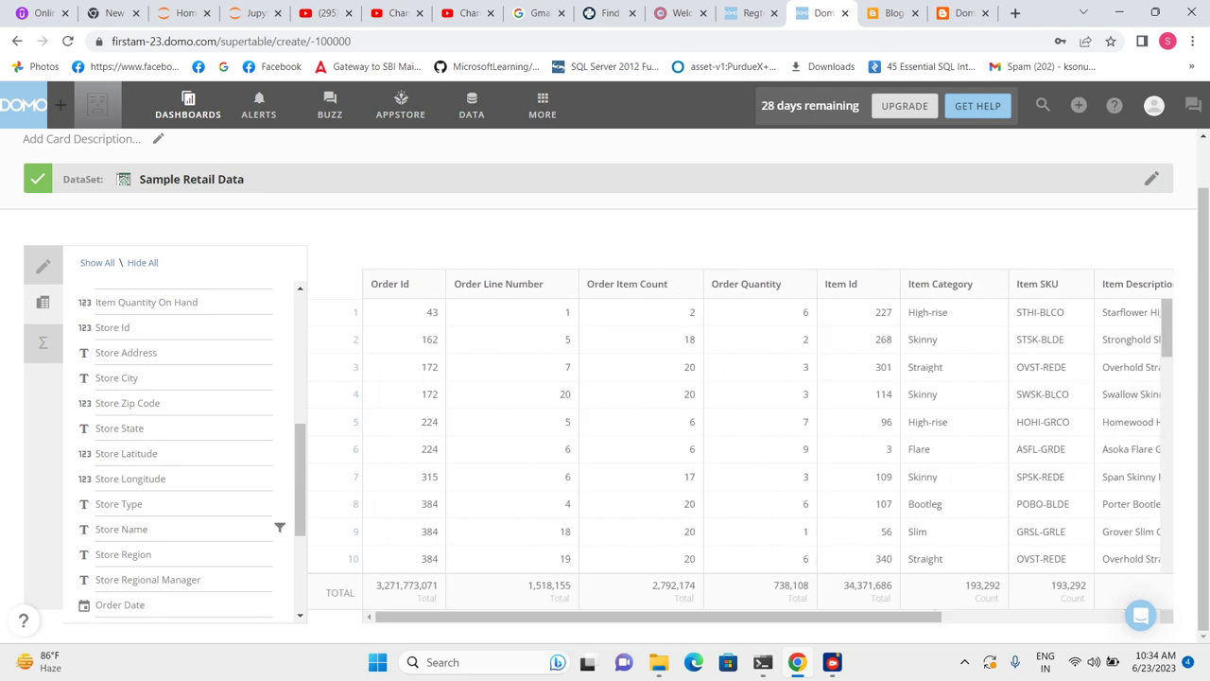
Step: Reorder the table columns so that Item Description follows Item Style and Order Id follows Item Id
scroll(179, 454, up, 5)
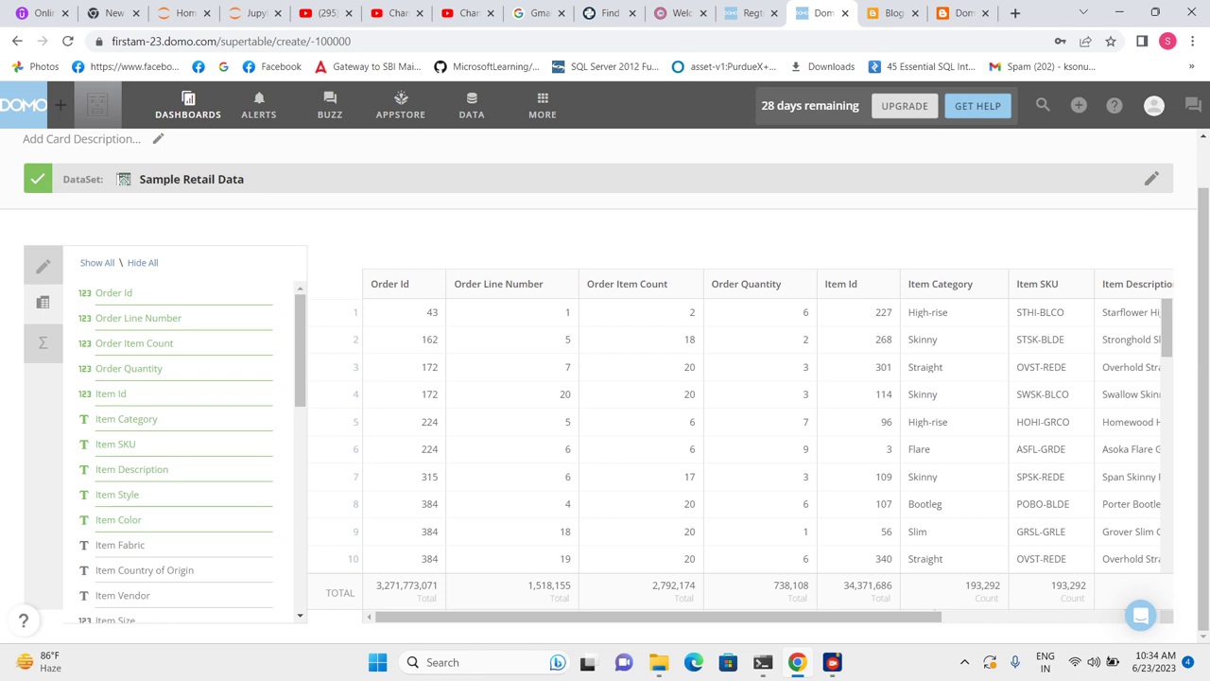
drag(142, 443, 189, 469)
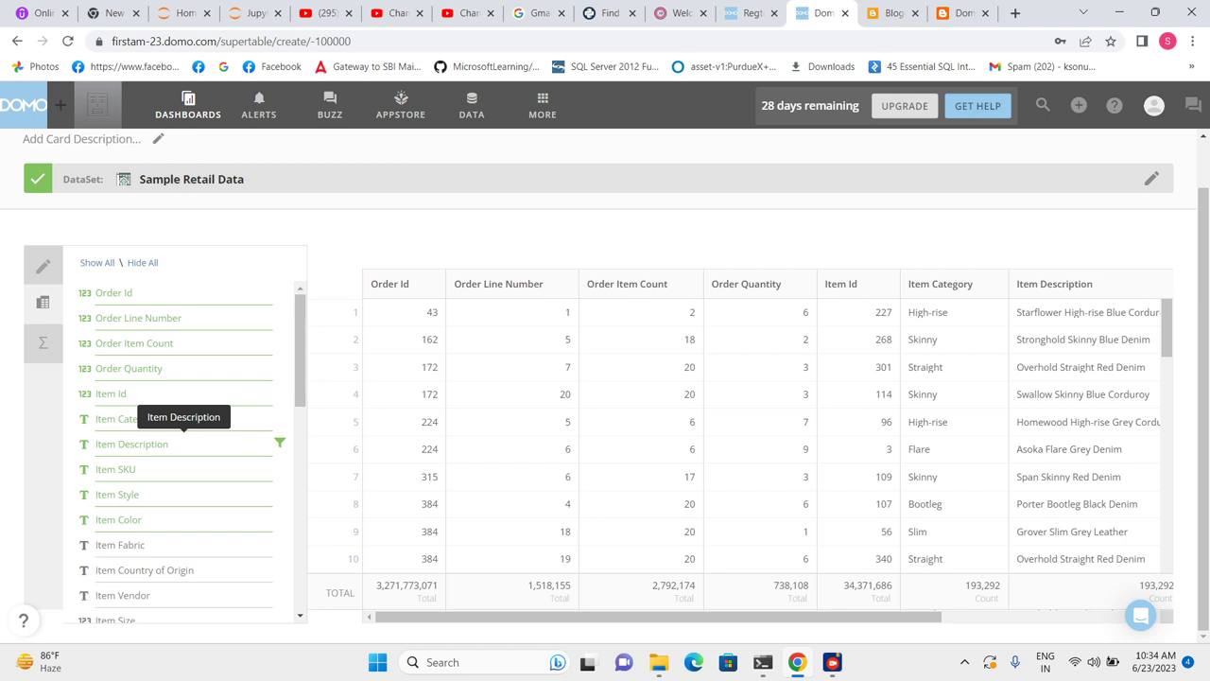
drag(183, 441, 185, 496)
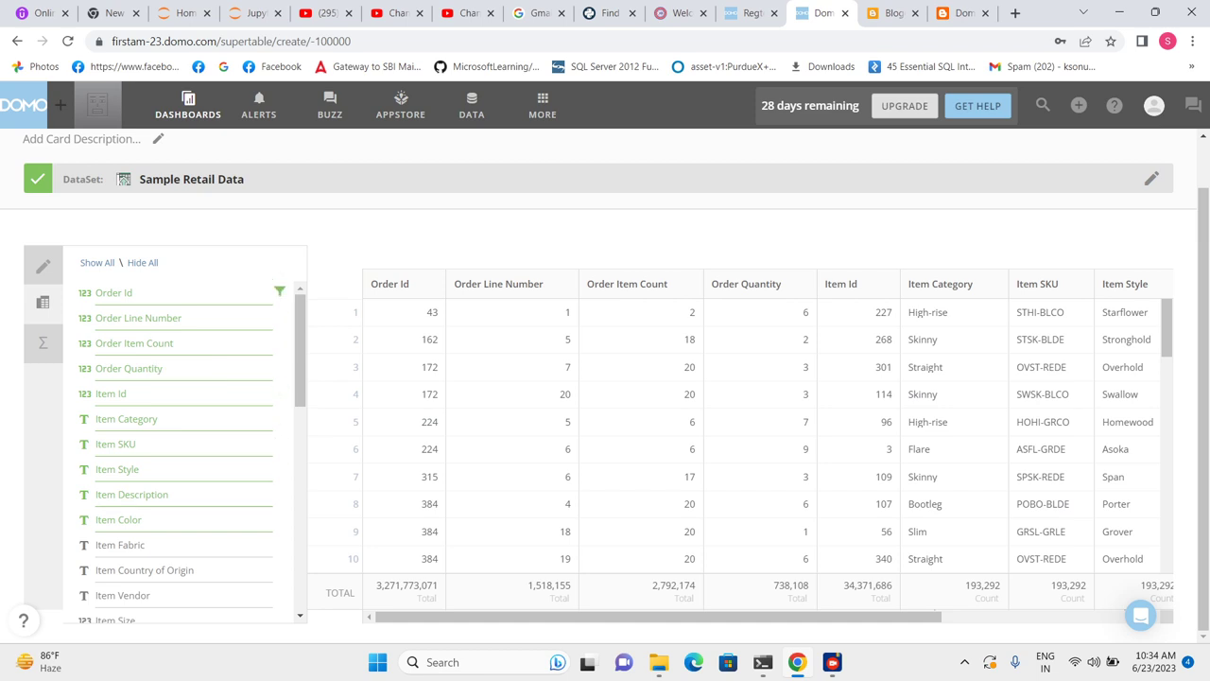
drag(187, 293, 190, 397)
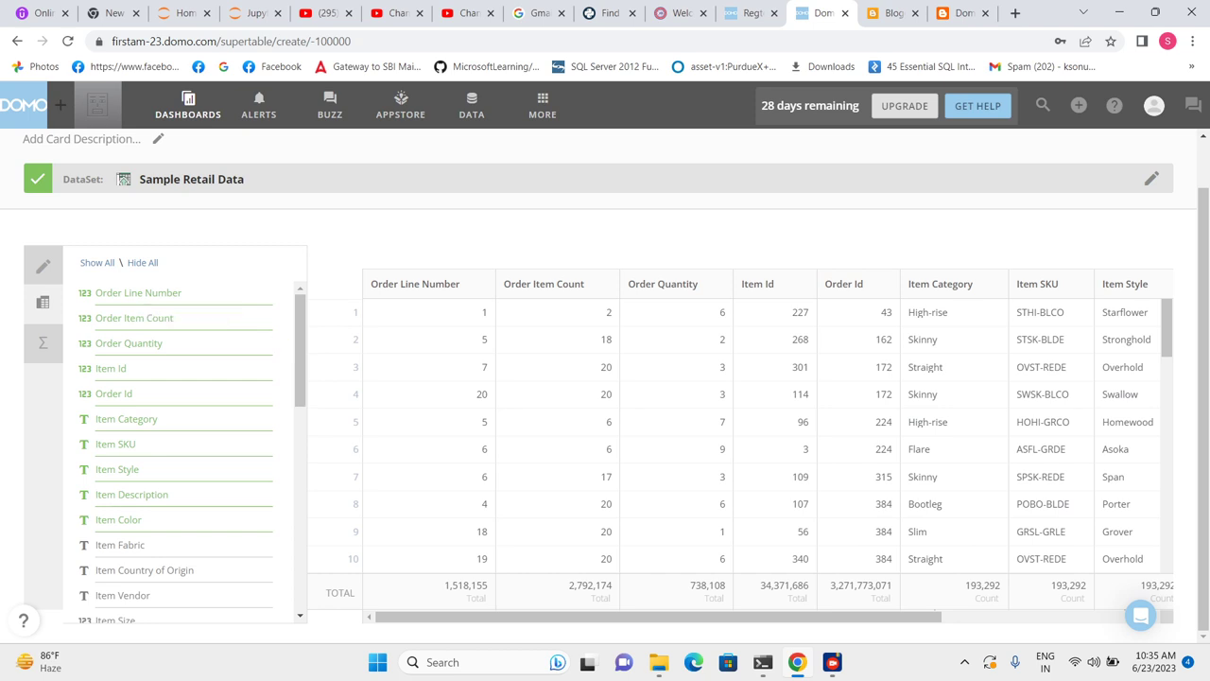
Step: Toggle the table's Total row off, on and off again, leaving it hidden
scroll(738, 435, right, 3)
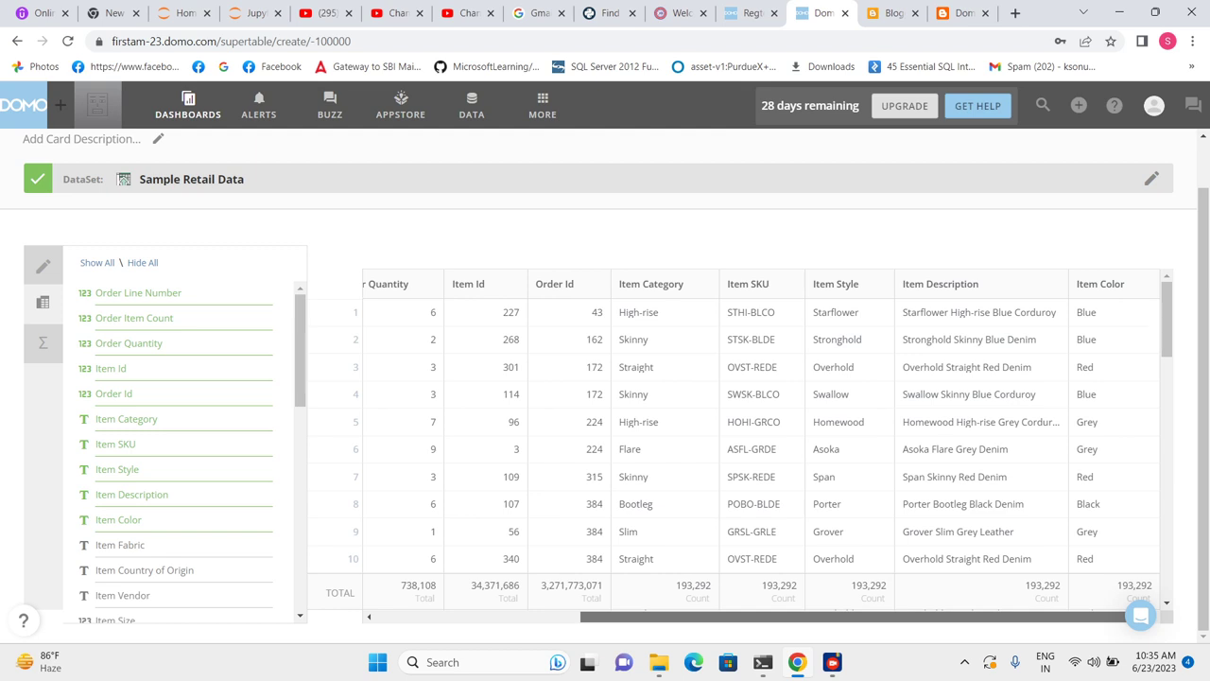
scroll(737, 435, left, 3)
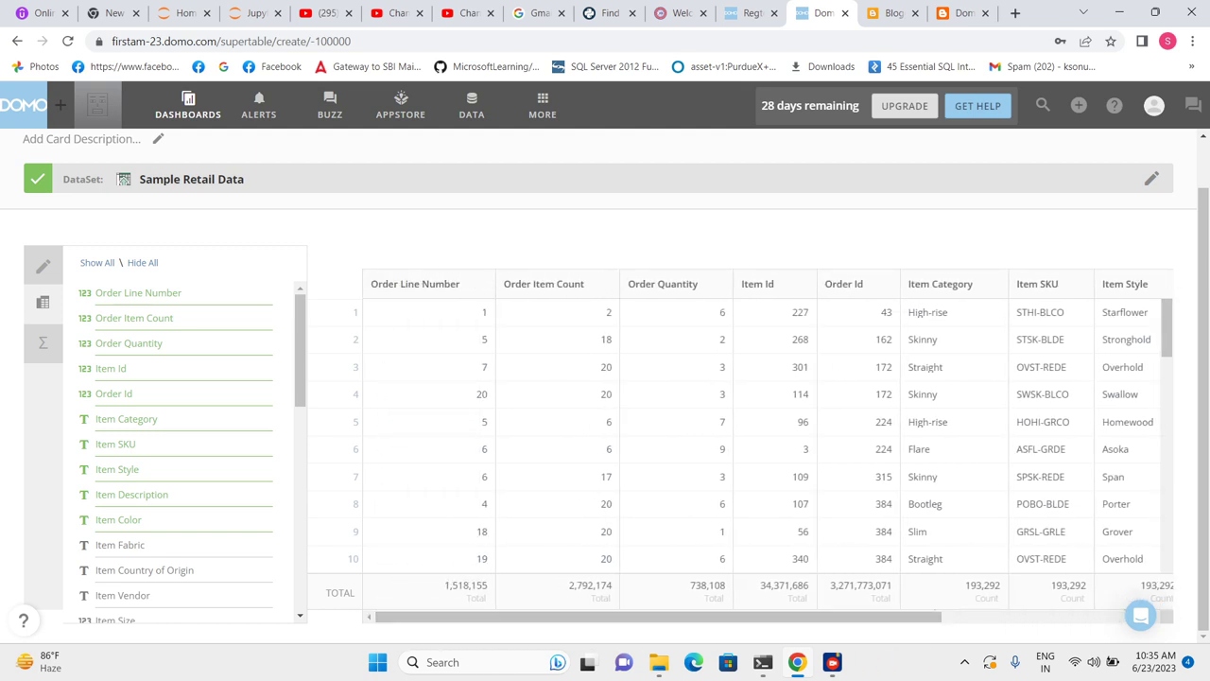
scroll(738, 435, right, 2)
scroll(738, 435, right, 1)
scroll(737, 435, left, 3)
click(42, 342)
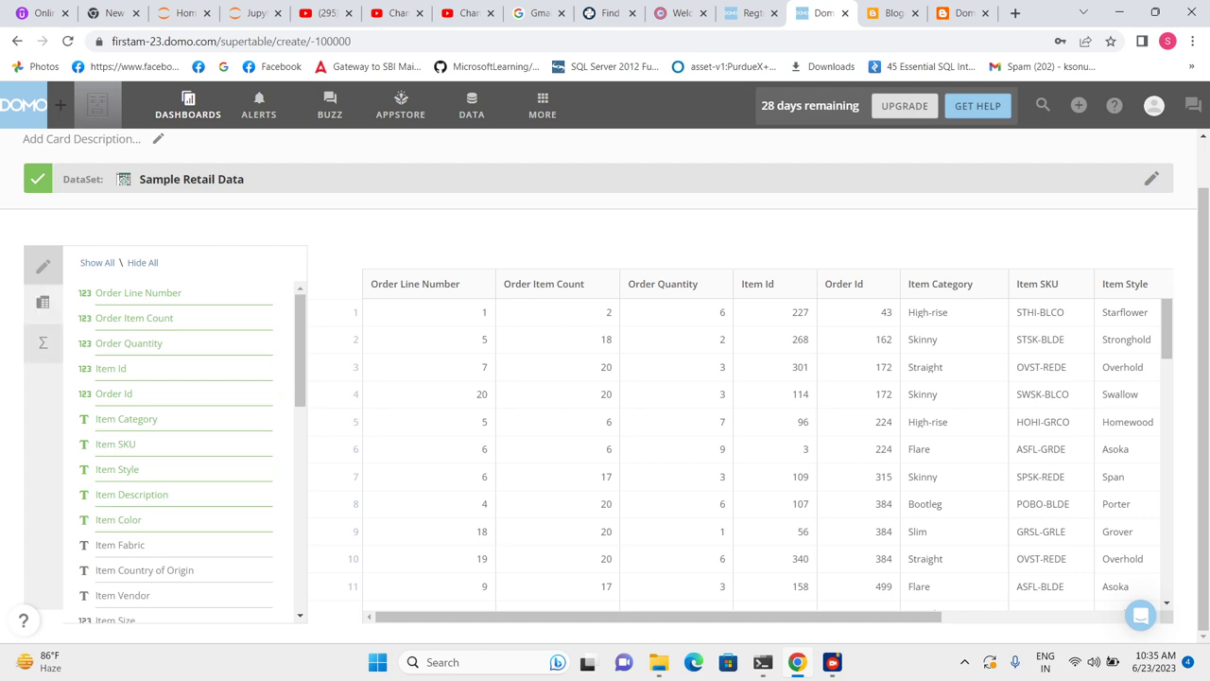
click(43, 343)
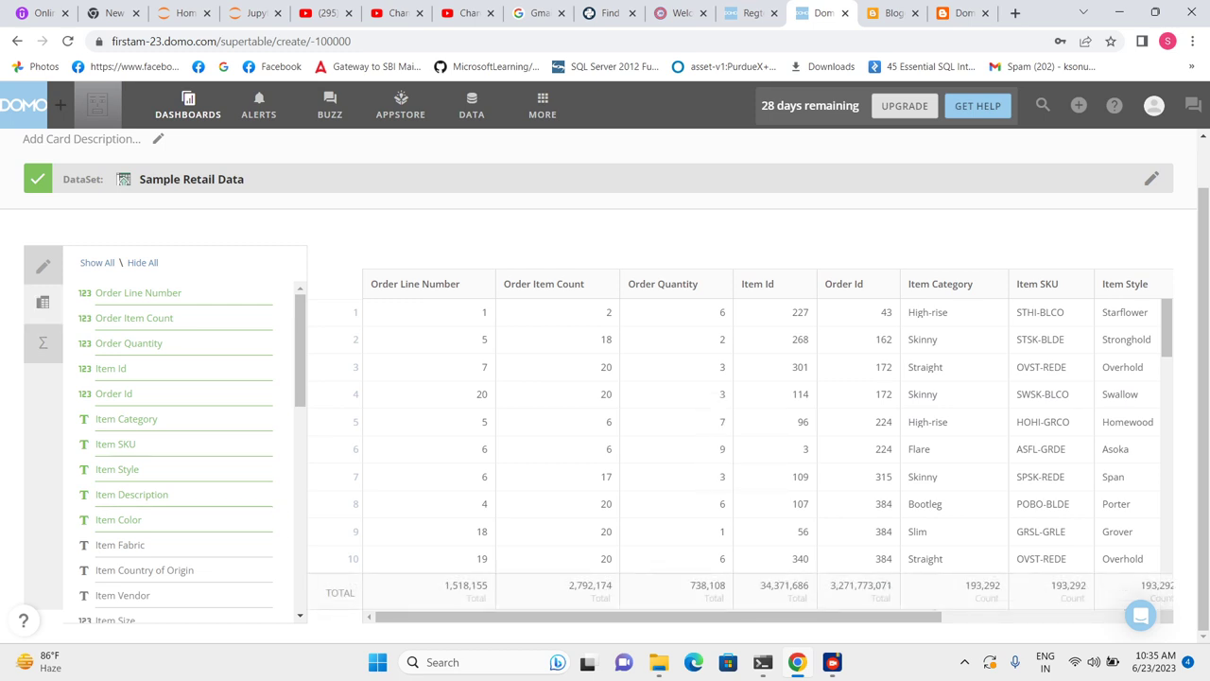
click(43, 342)
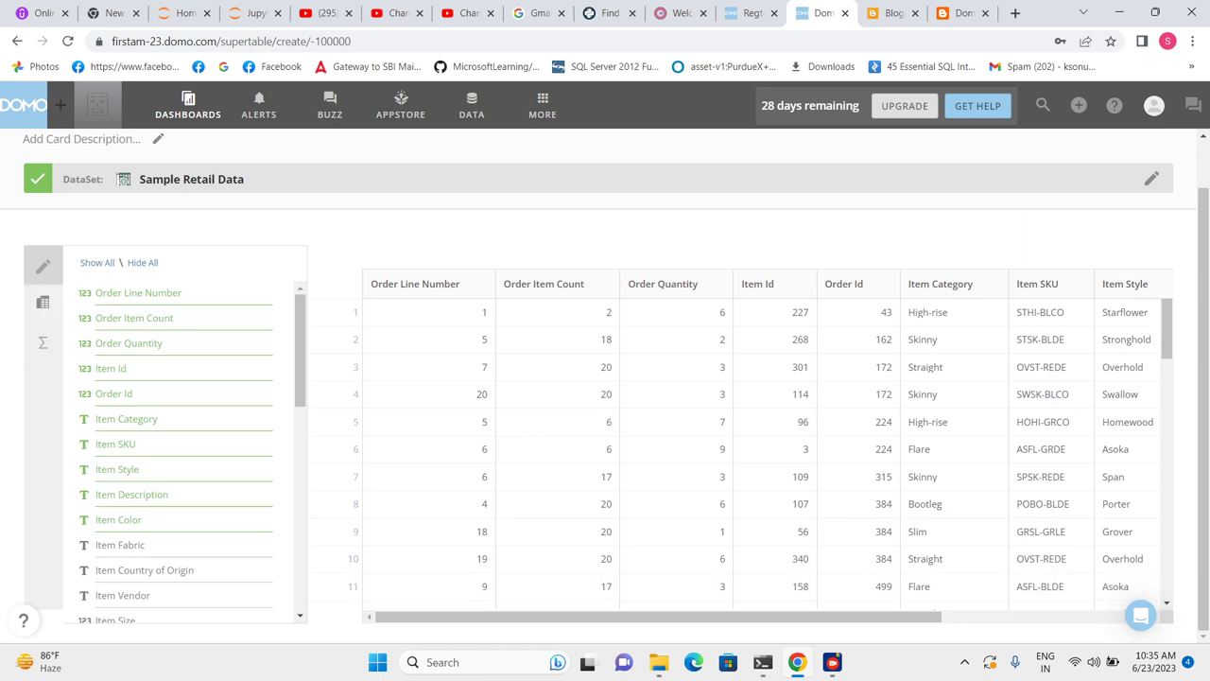
scroll(756, 454, down, 3)
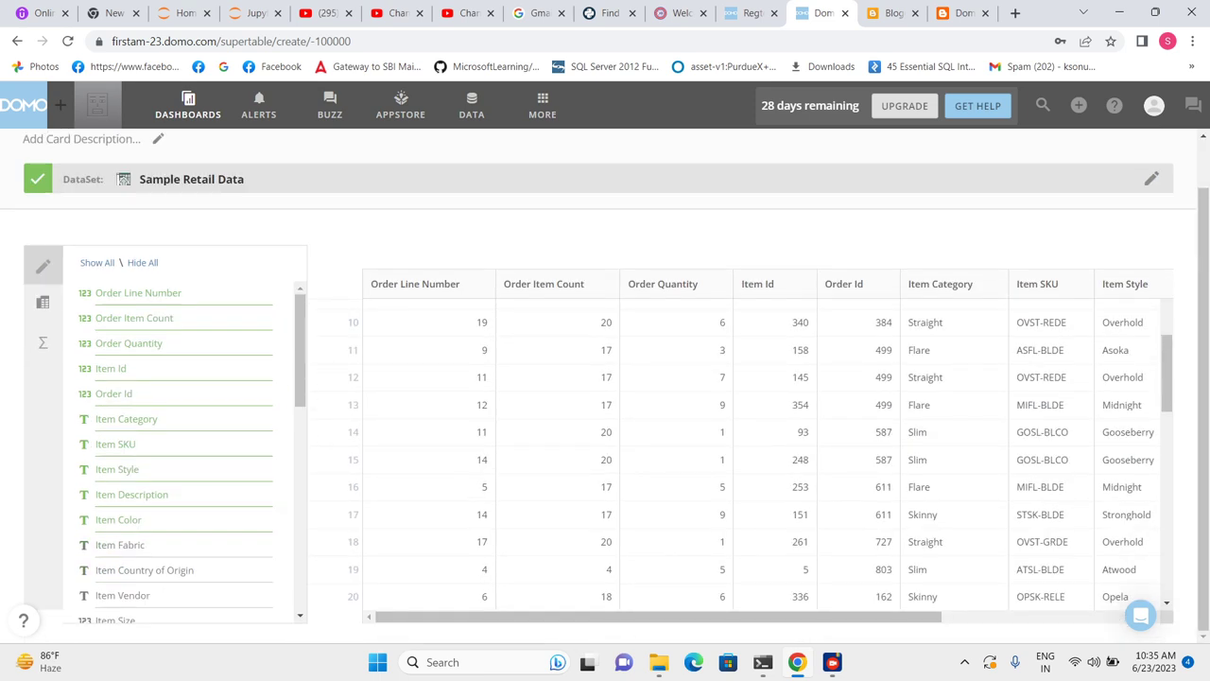
scroll(760, 456, up, 3)
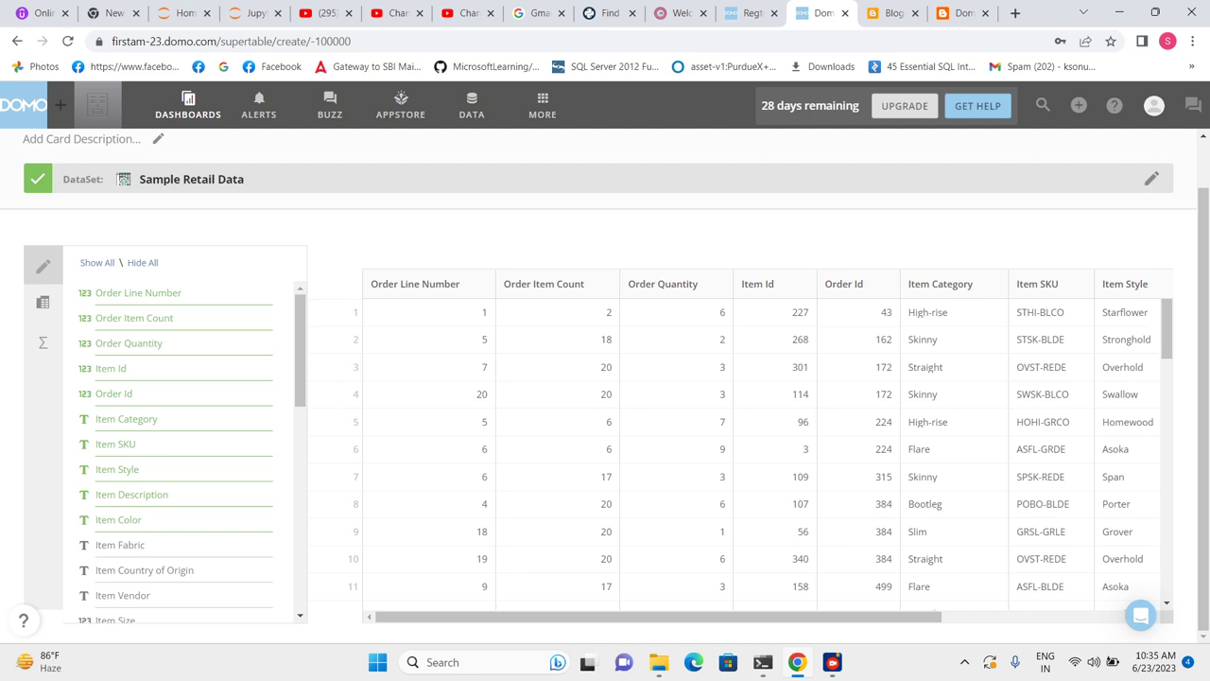
scroll(757, 454, up, 1)
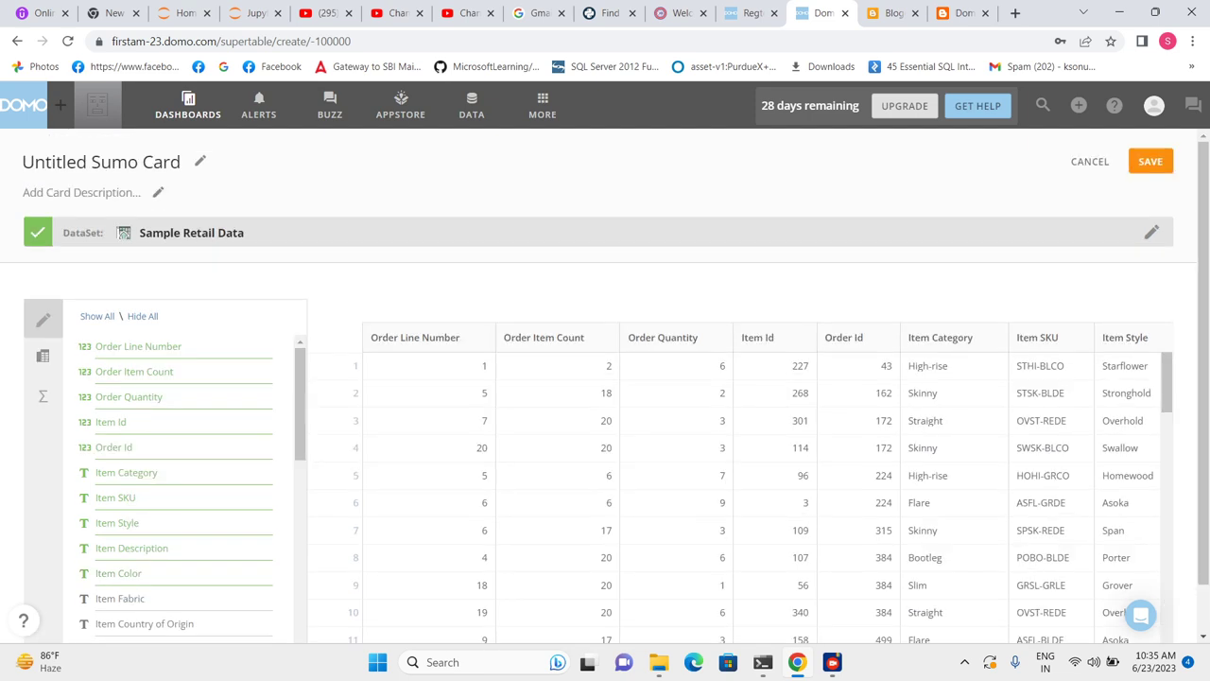
scroll(605, 378, down, 1)
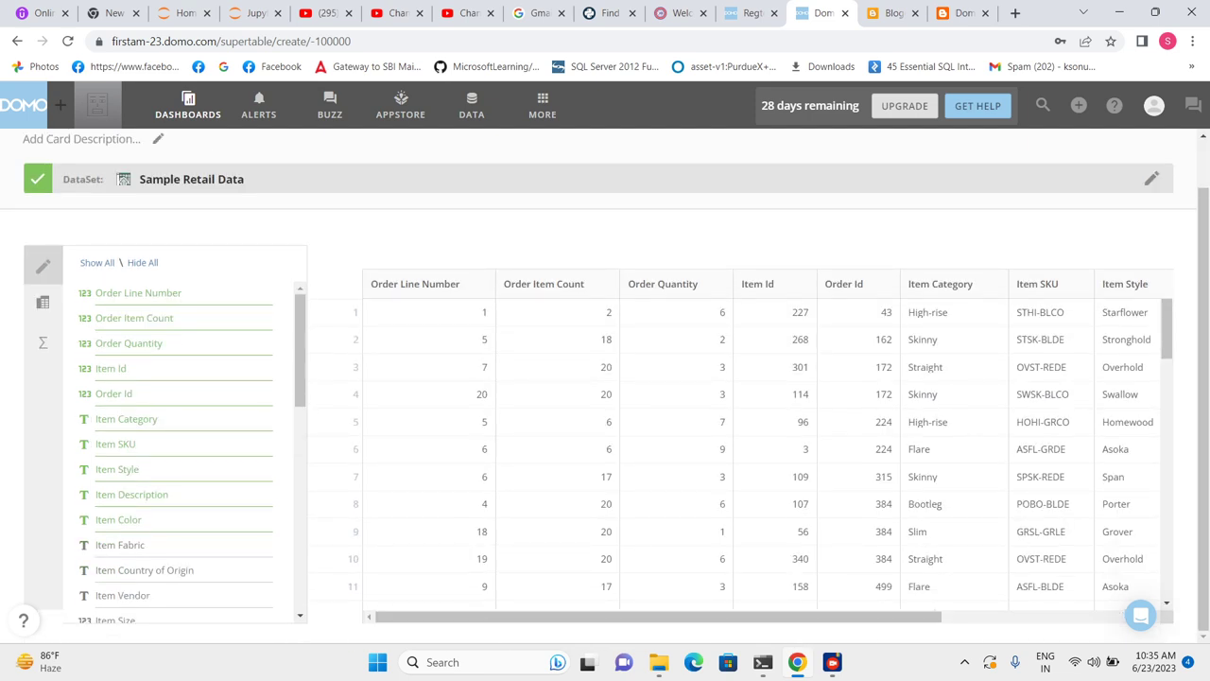
Step: Examine the comparison conditions available for filtering the Order Line Number column, and close the filter without applying one
click(488, 284)
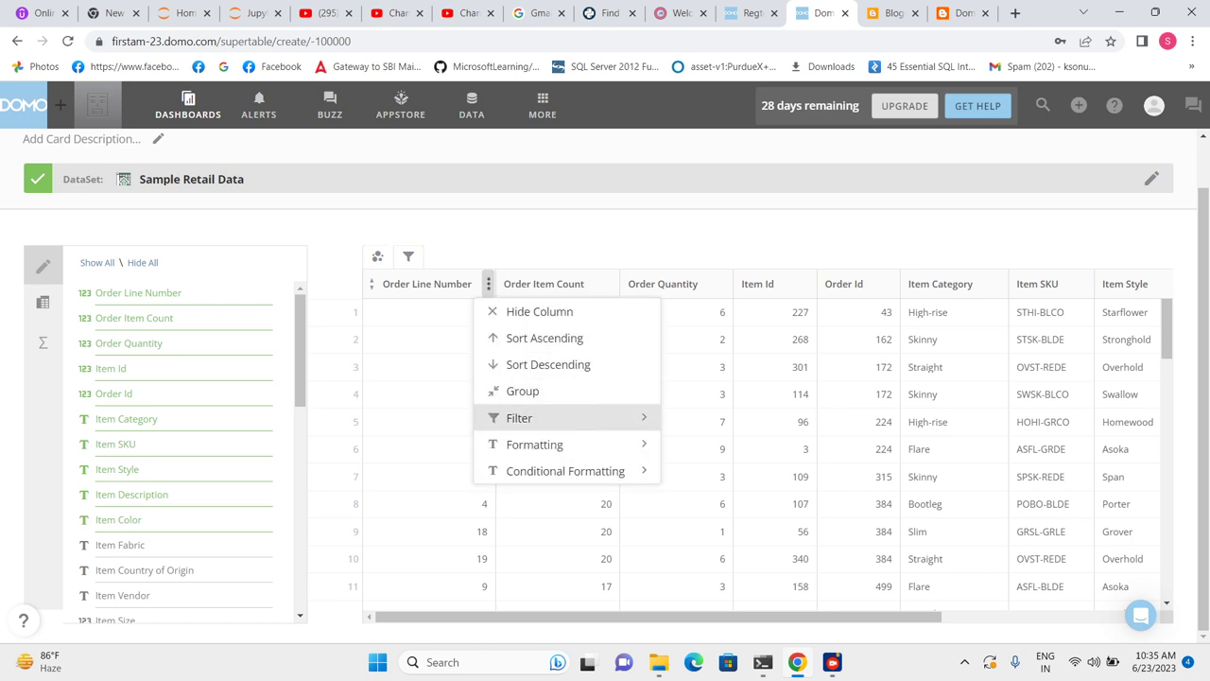
click(519, 417)
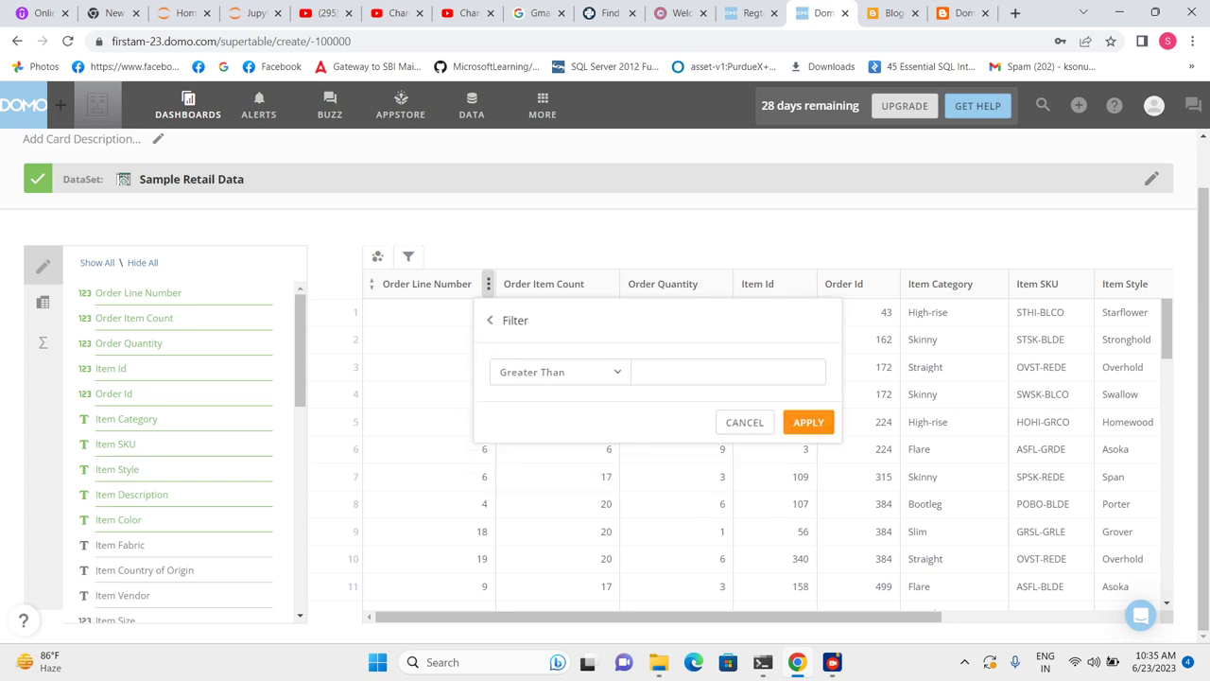
click(505, 372)
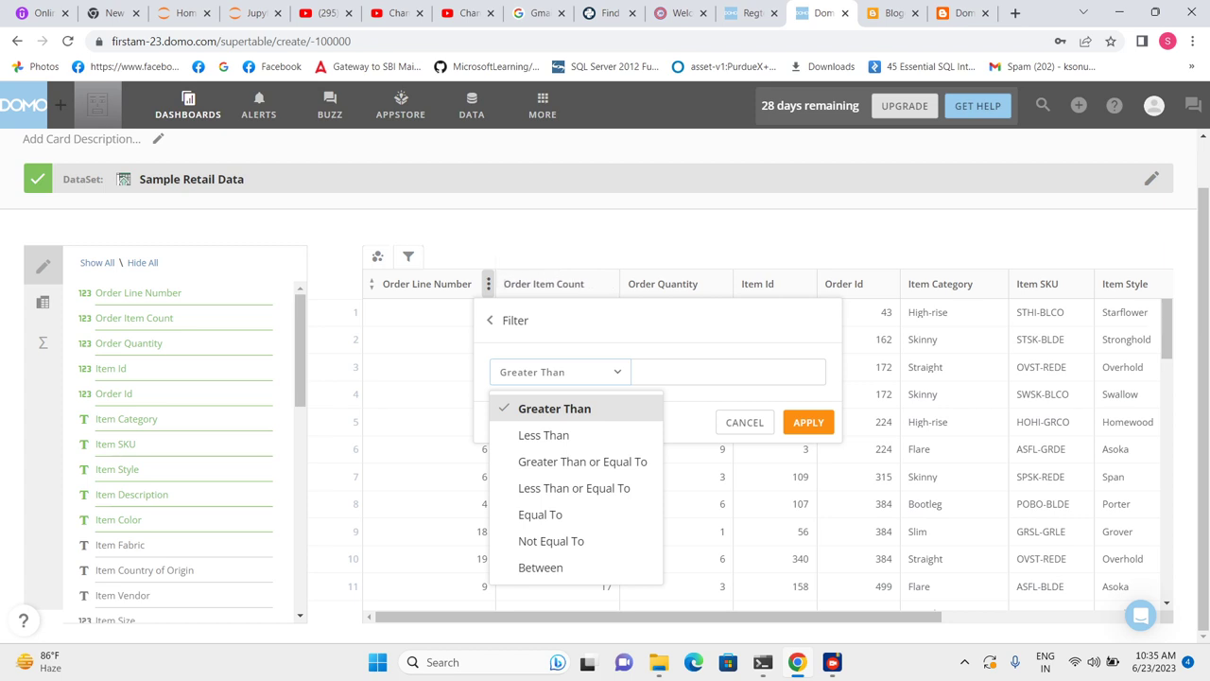
key(Escape)
key(Escape)
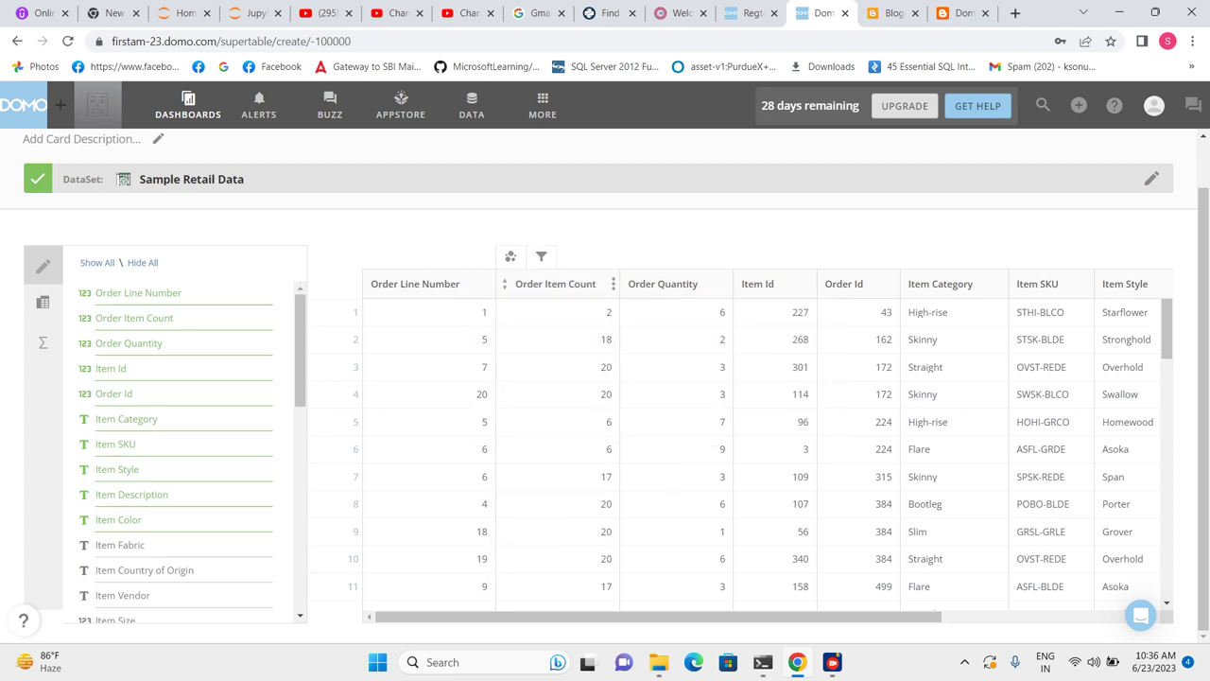
Step: Look over the column options offered for Item Category and close them without choosing any
scroll(768, 444, right, 3)
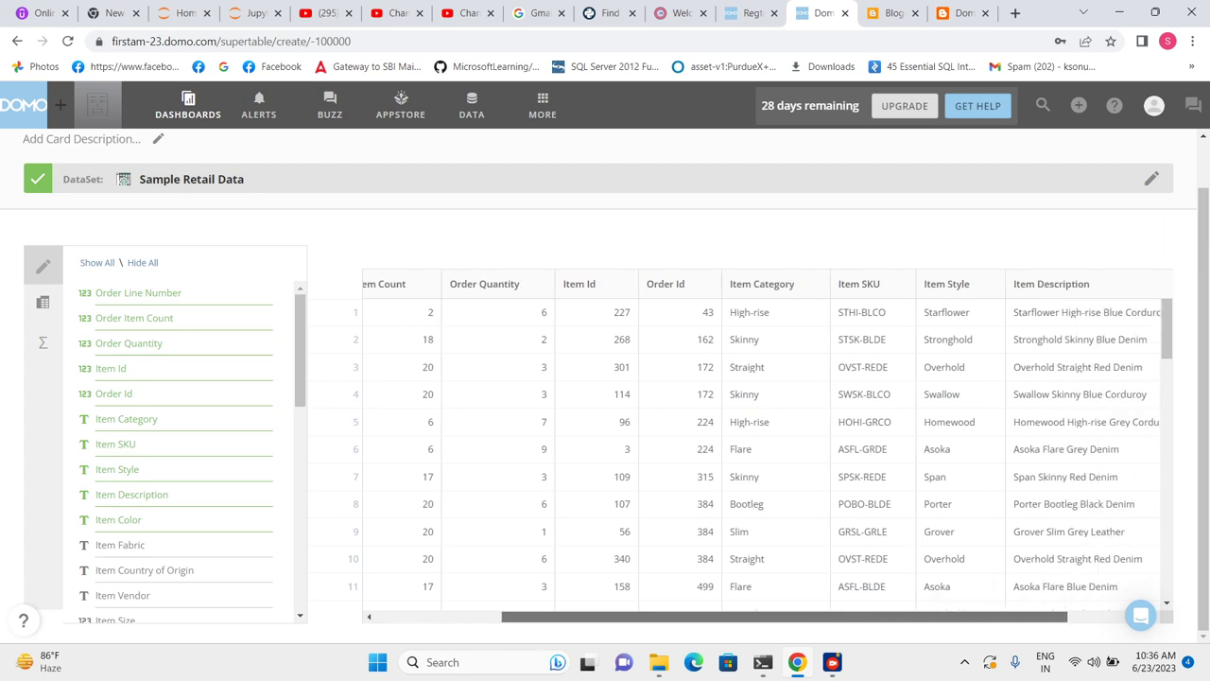
click(819, 283)
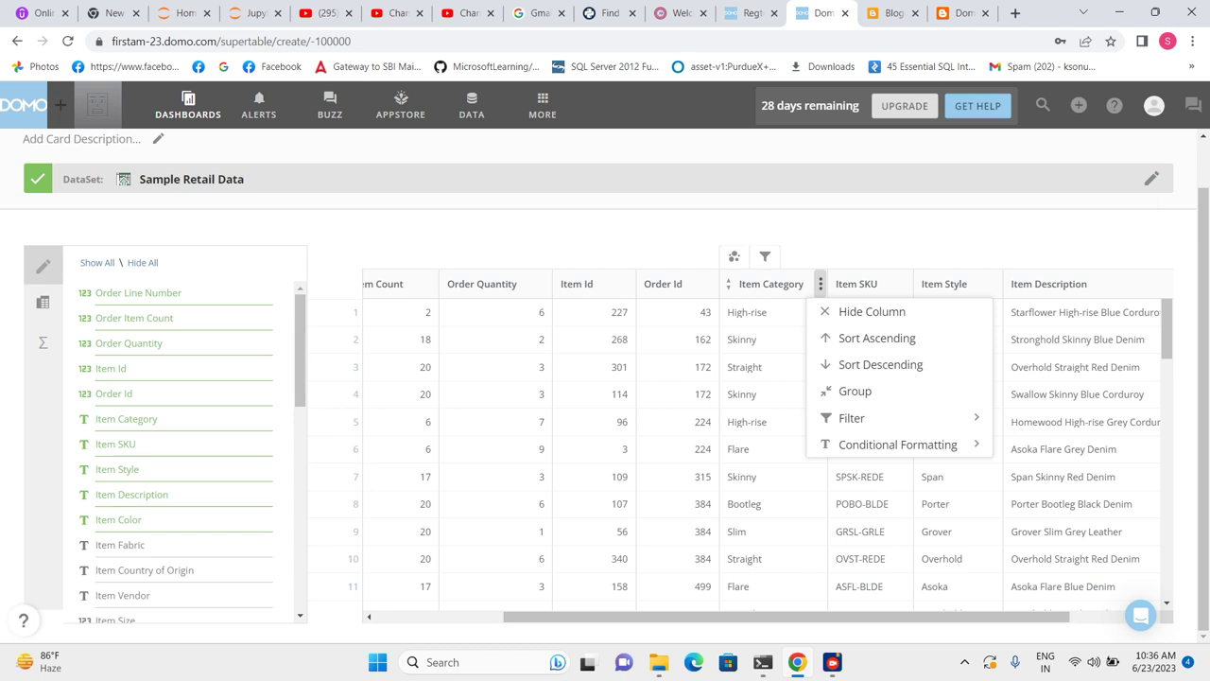
key(Escape)
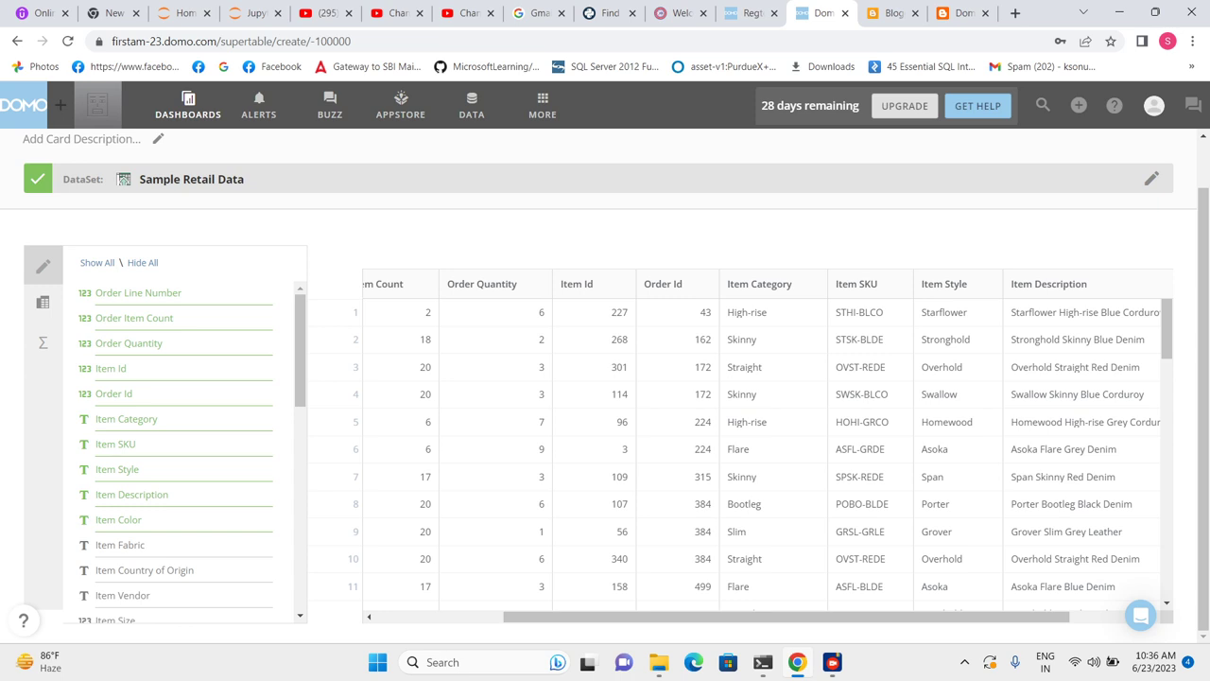
Step: Group the table by Item Category and change the Order Line Number column's aggregate to Count
click(820, 283)
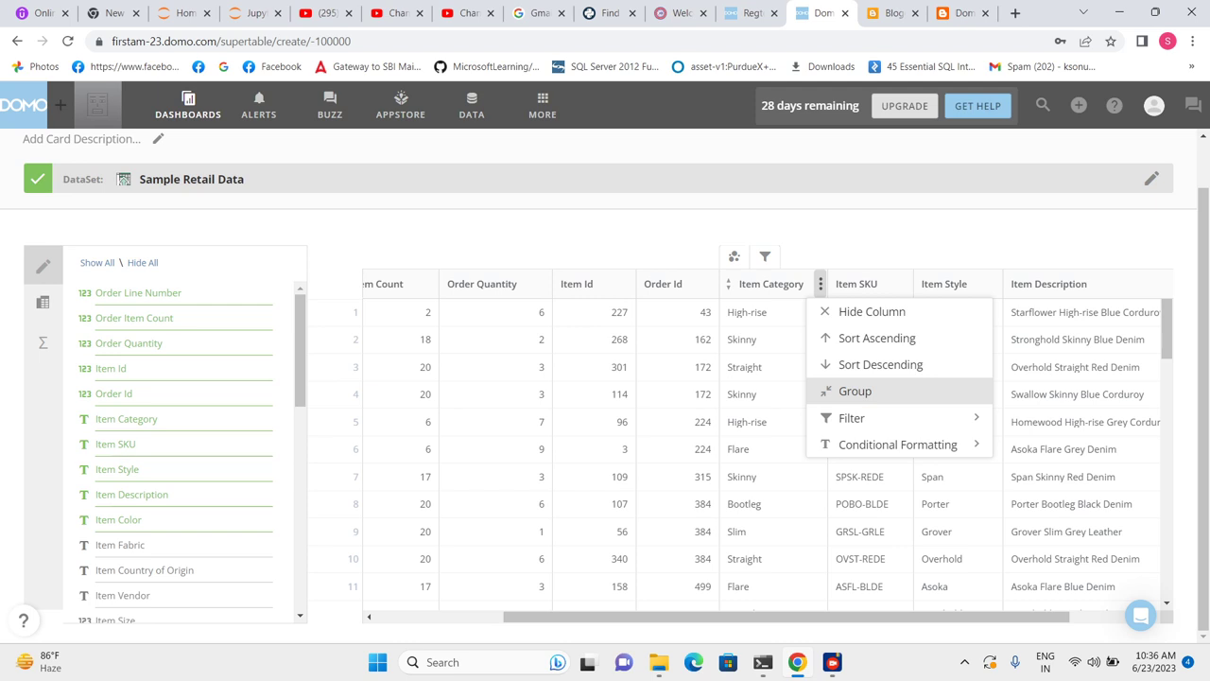
click(855, 391)
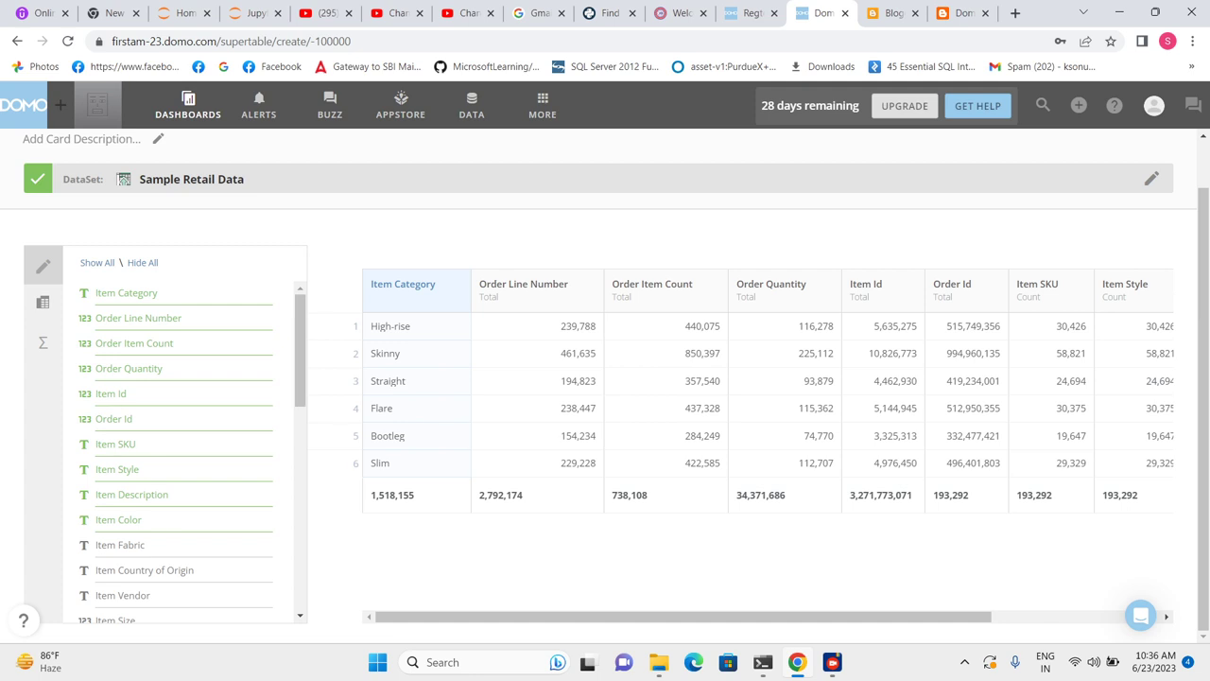
click(597, 291)
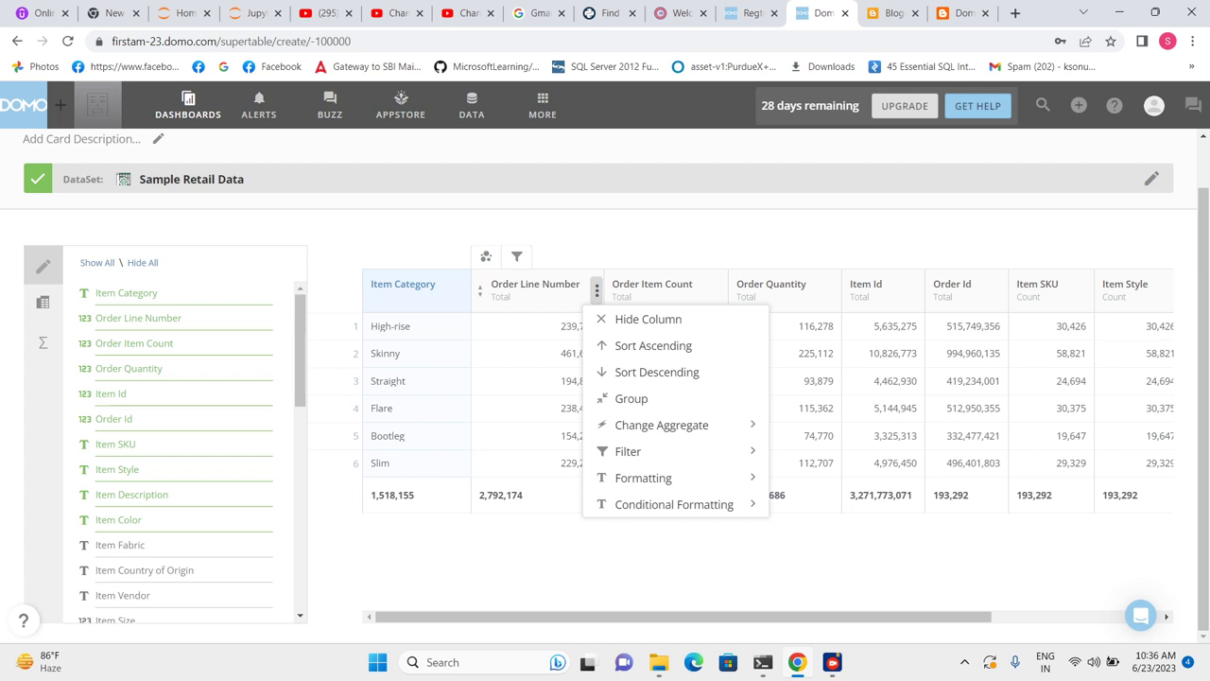
click(662, 425)
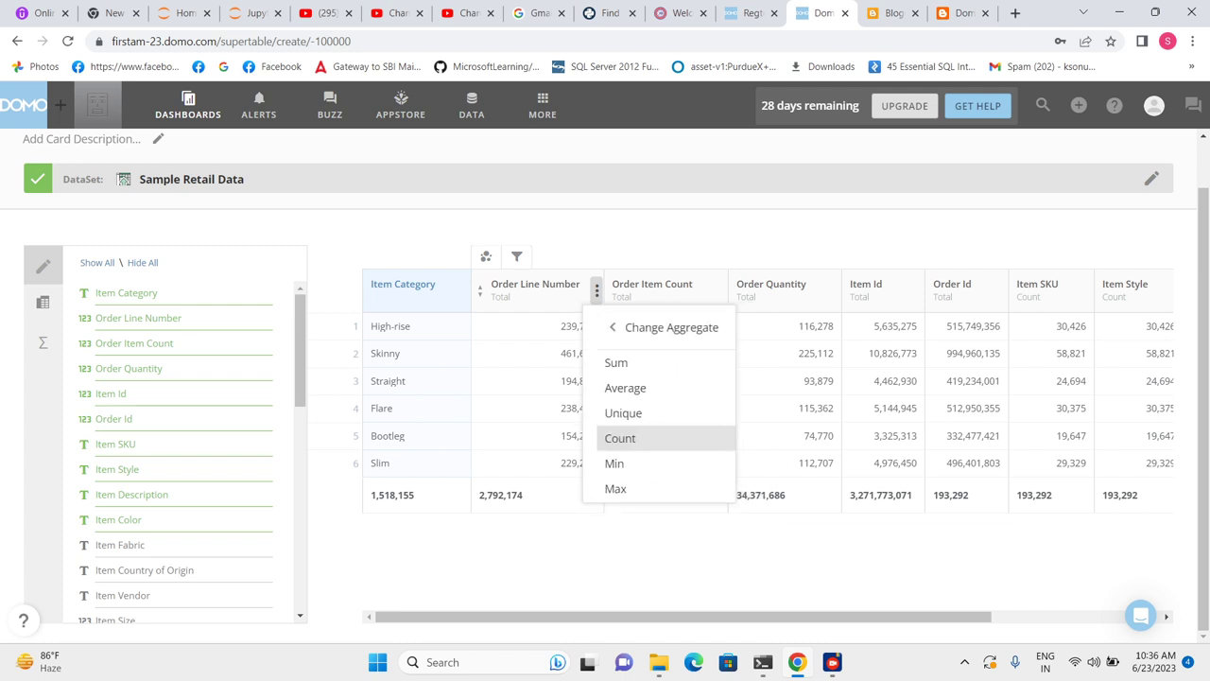
click(606, 437)
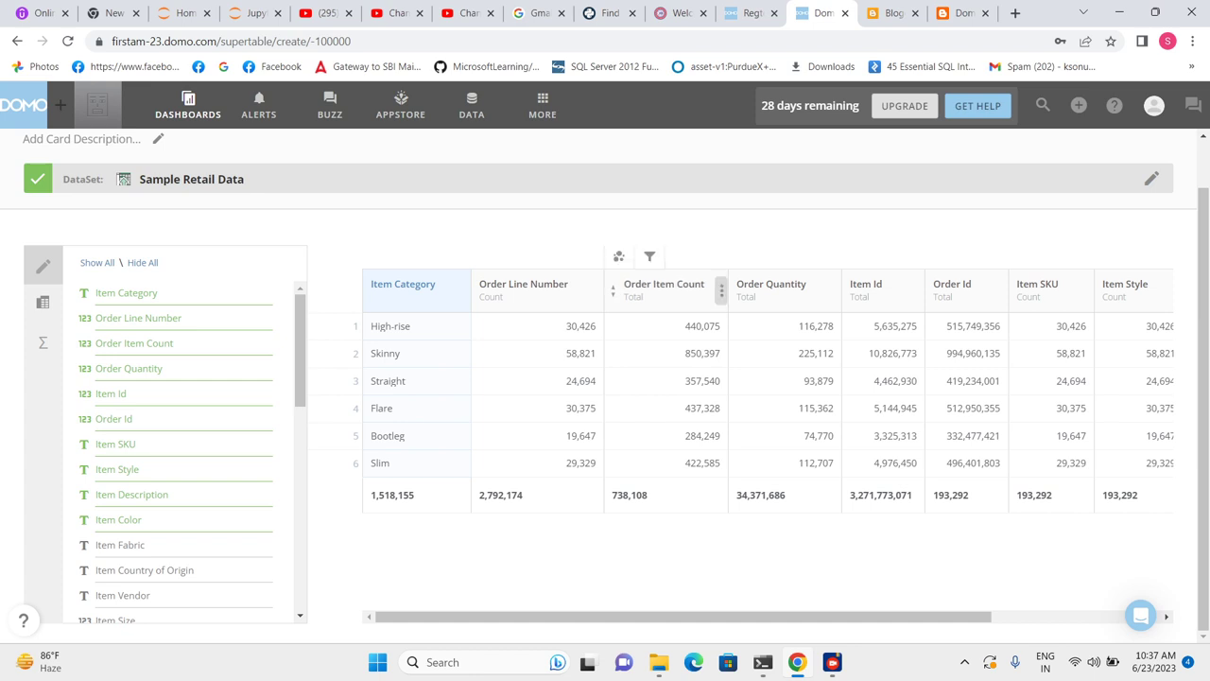
Step: Set the Order Item Count column's aggregate to Sum
click(722, 290)
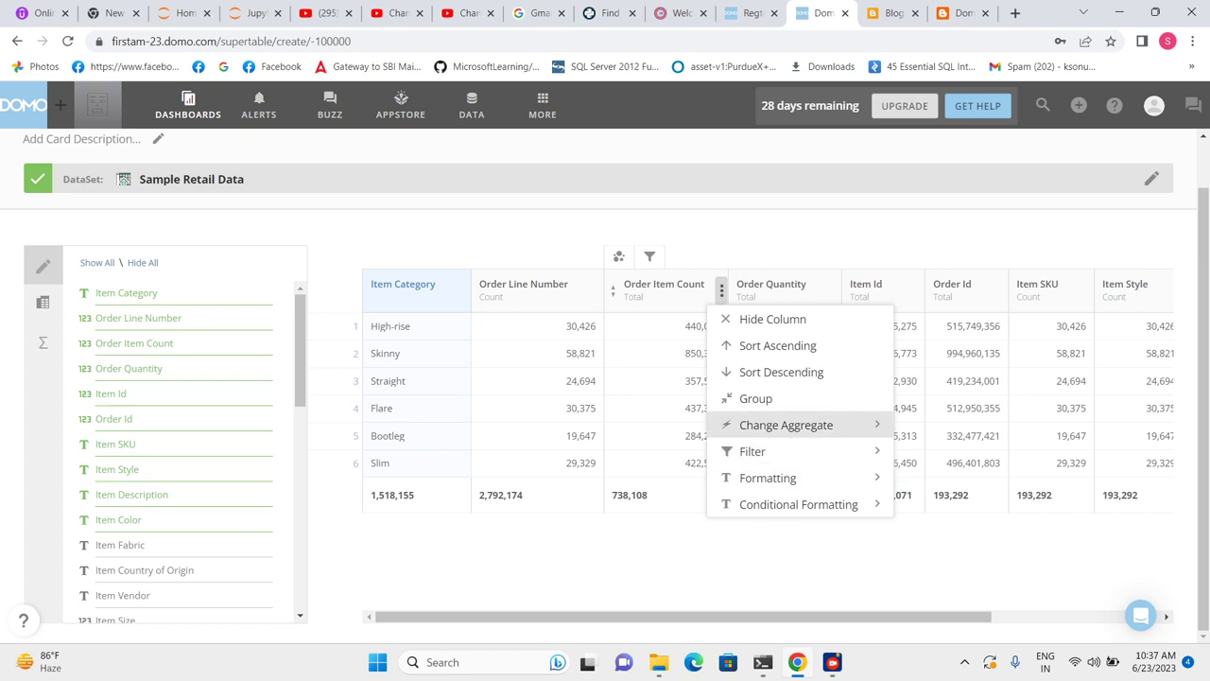
click(785, 424)
click(733, 362)
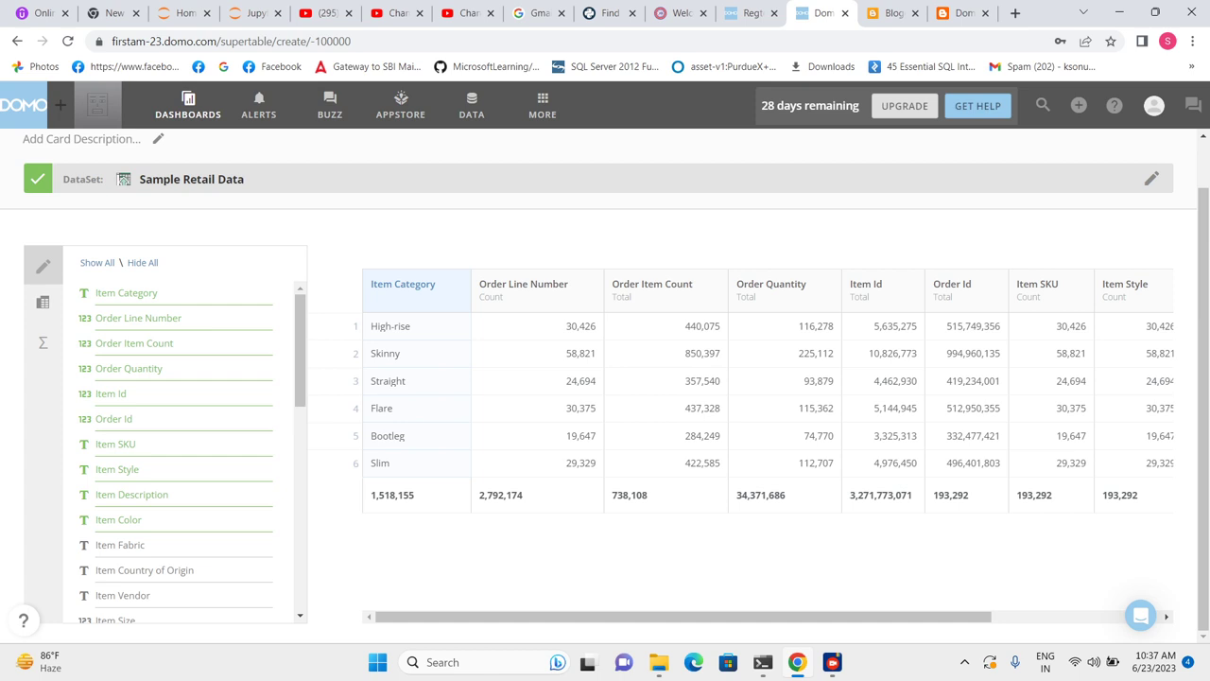
Step: Hide the Item Id, Order Id, Order Quantity, Item SKU, Item Style, Item Description and Item Color columns from the table
scroll(768, 398, right, 5)
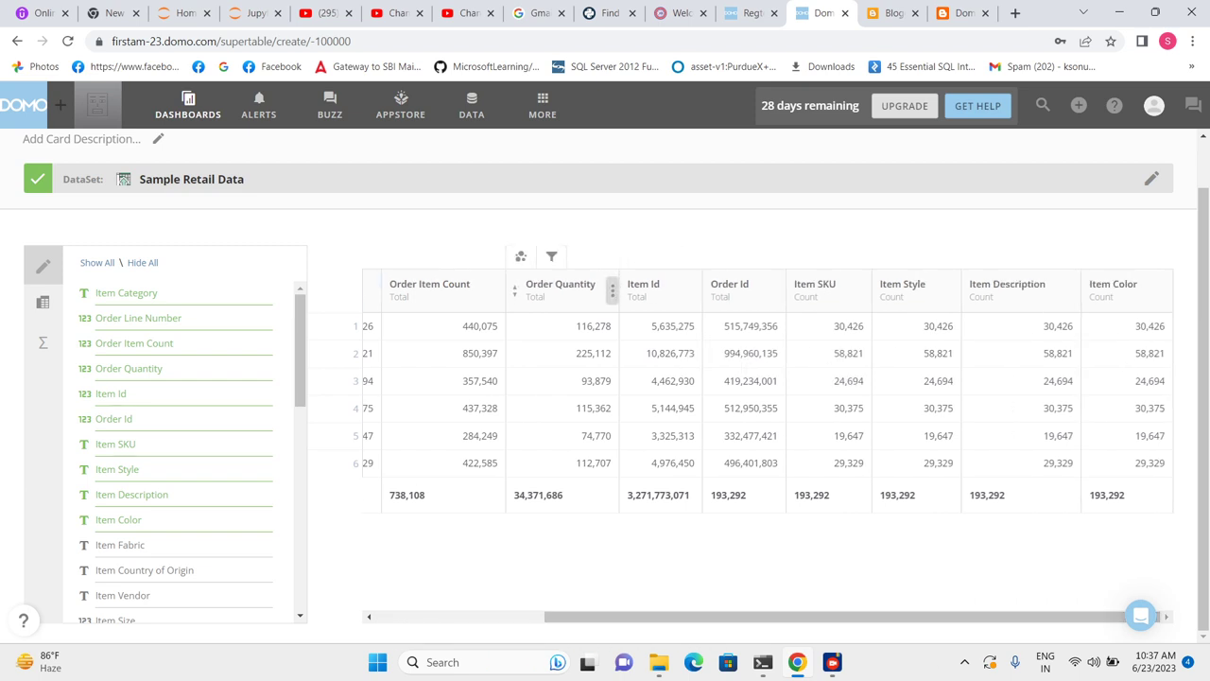
click(184, 393)
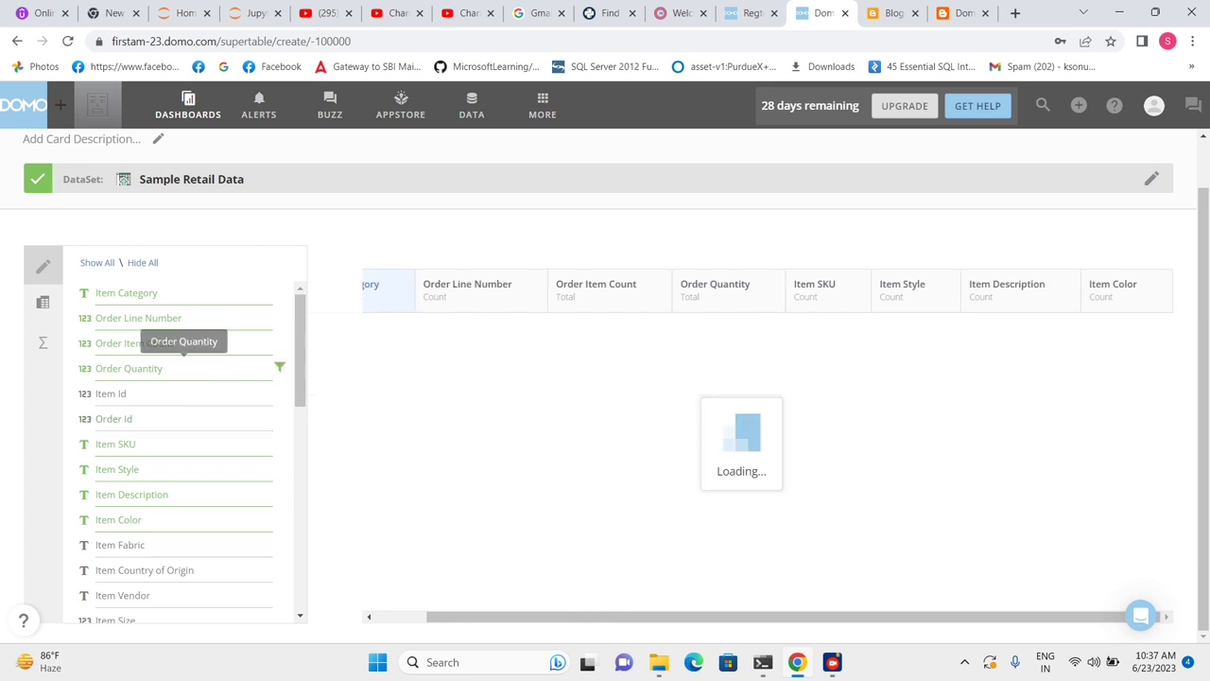
click(184, 366)
click(184, 444)
click(183, 469)
click(184, 495)
click(183, 519)
Step: Show the calculated Gross Profit column in the table
scroll(184, 472, down, 6)
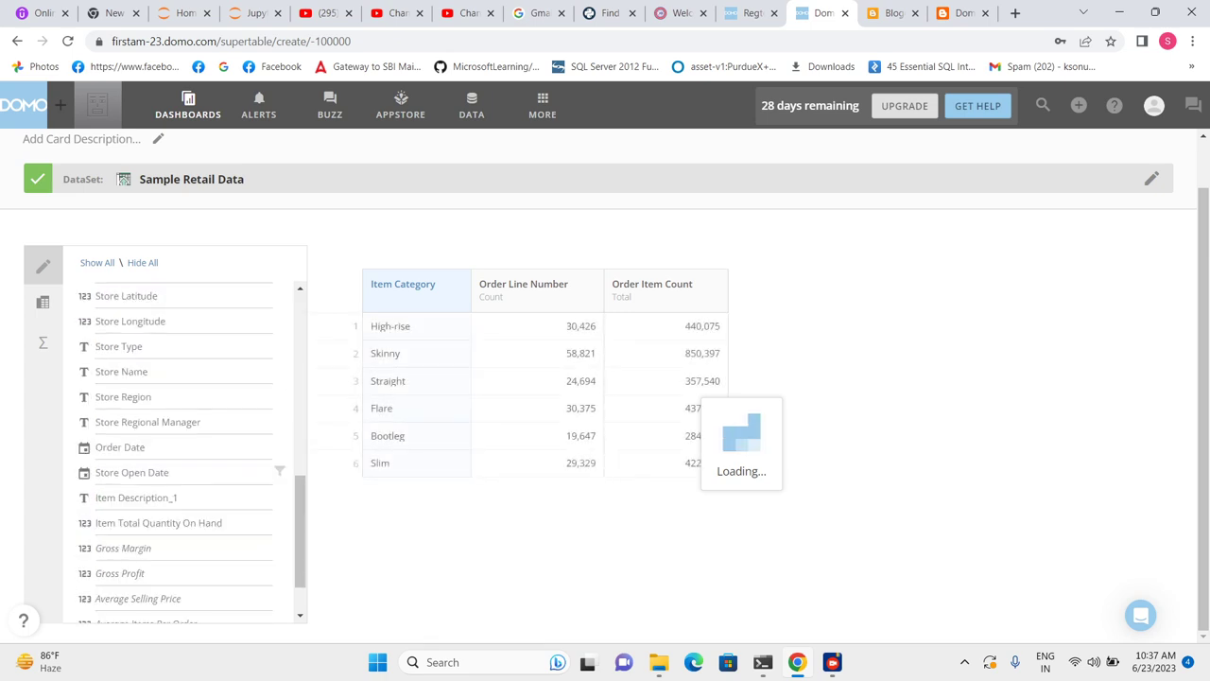
scroll(184, 492, down, 2)
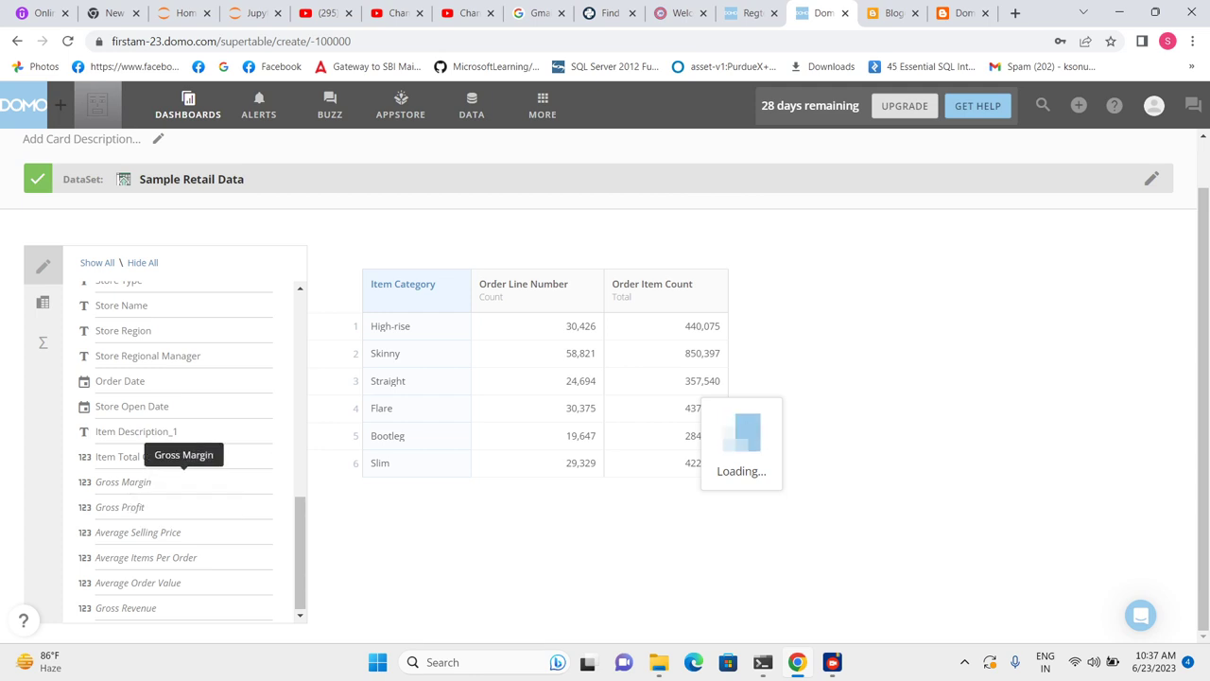
click(184, 507)
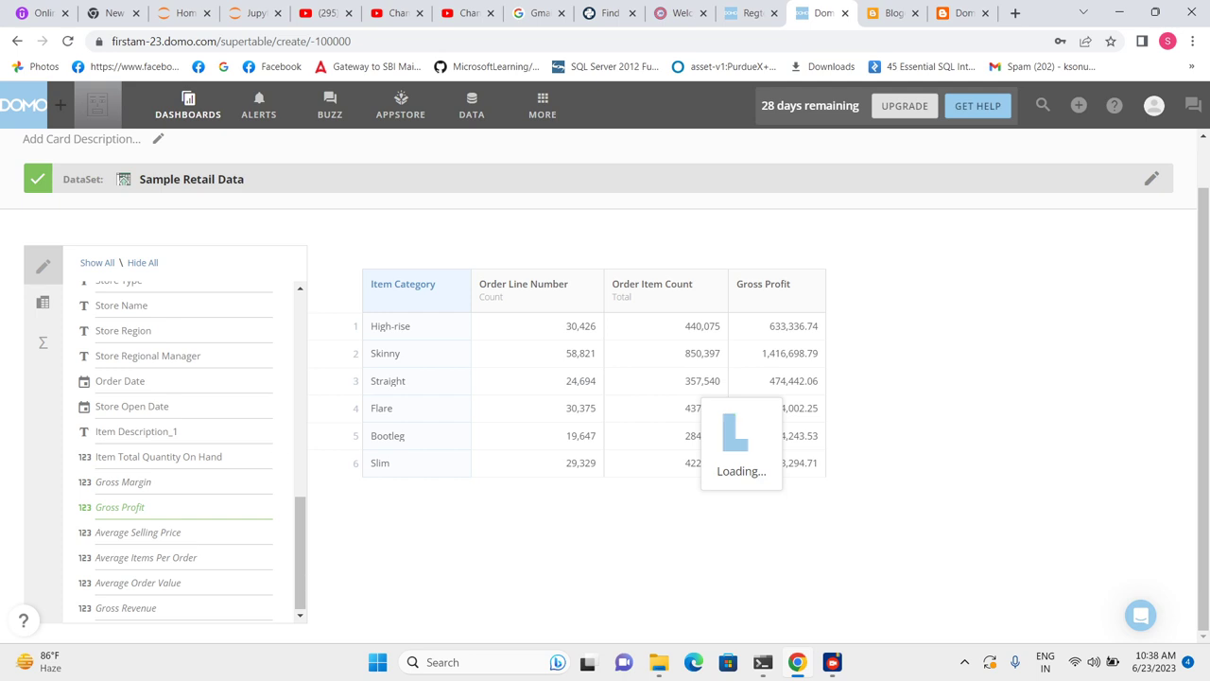
scroll(175, 449, up, 3)
scroll(184, 545, up, 5)
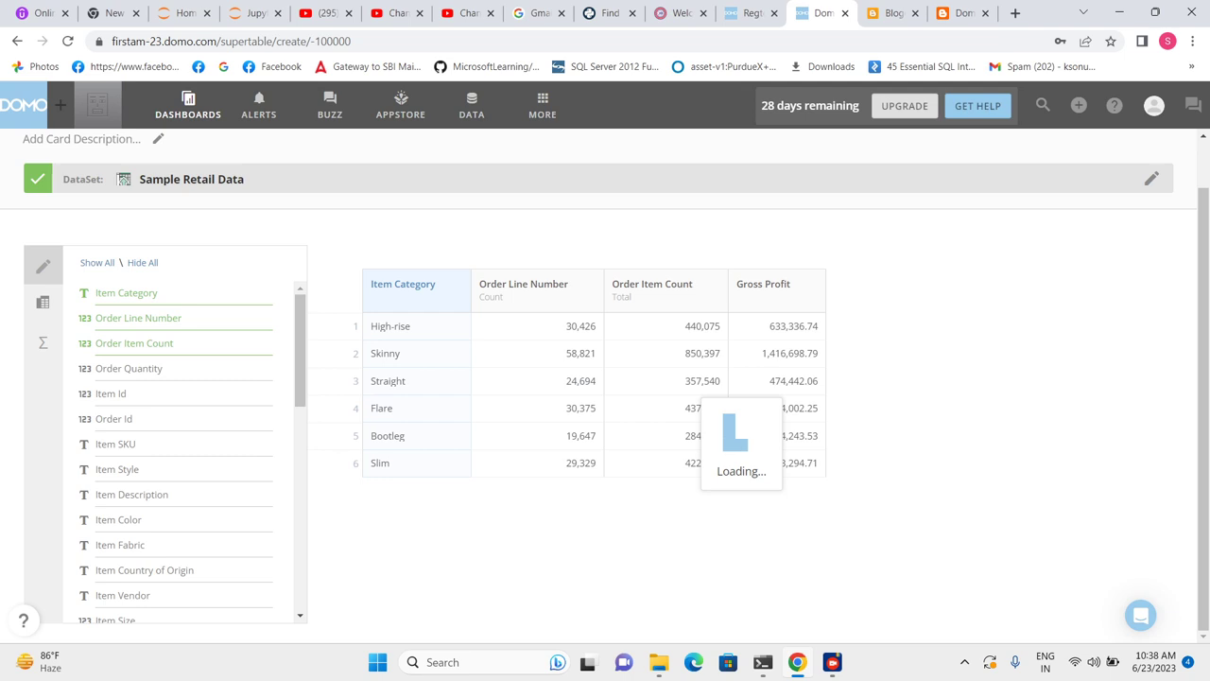
mouse_move(832, 662)
click(906, 581)
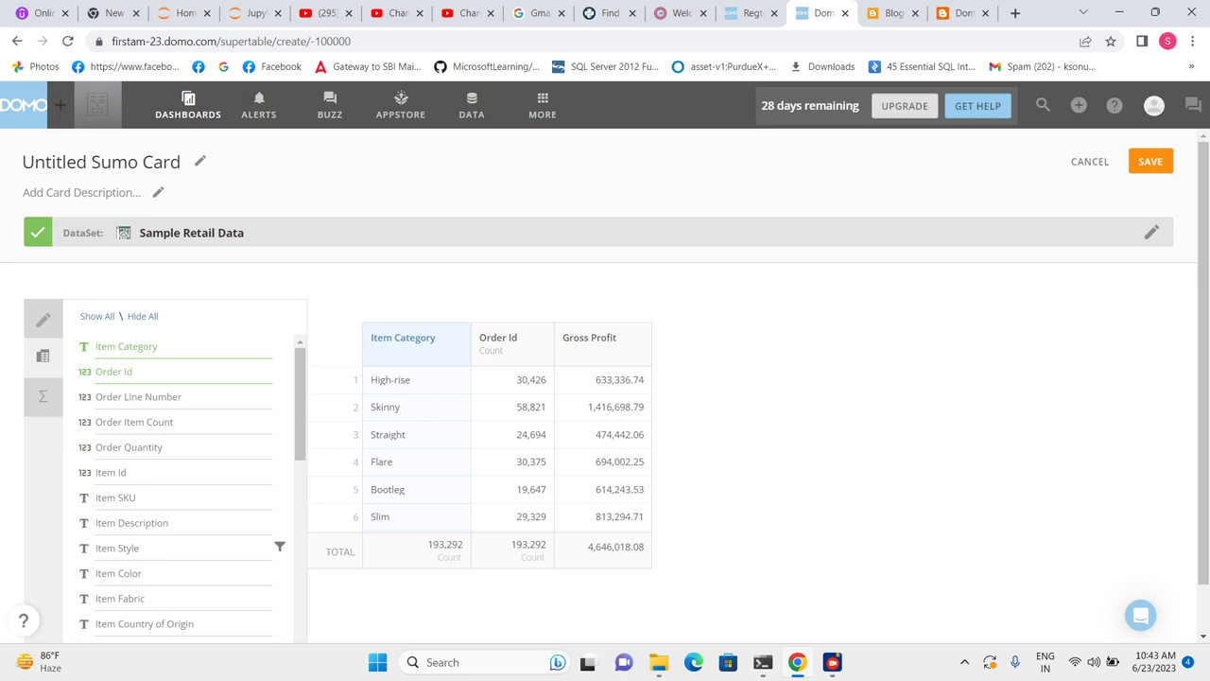
Step: Add Item Style to the table as a second grouping column and sort the rows by Item Category in ascending order
drag(189, 547, 180, 501)
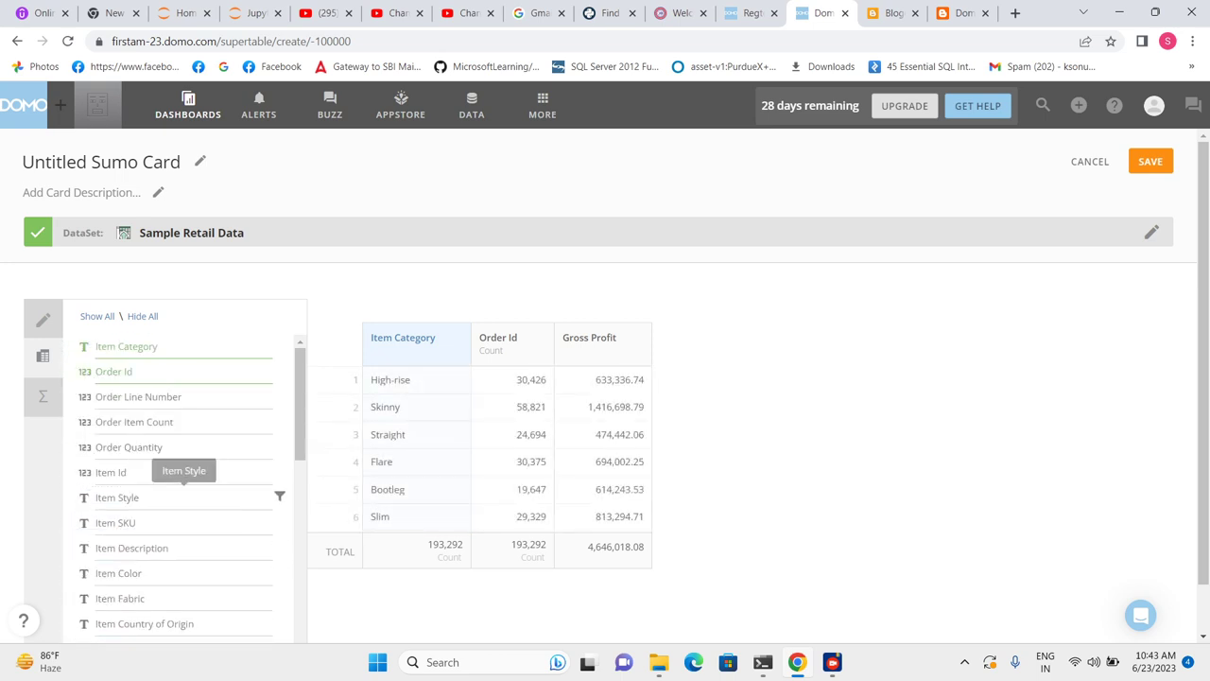
click(183, 498)
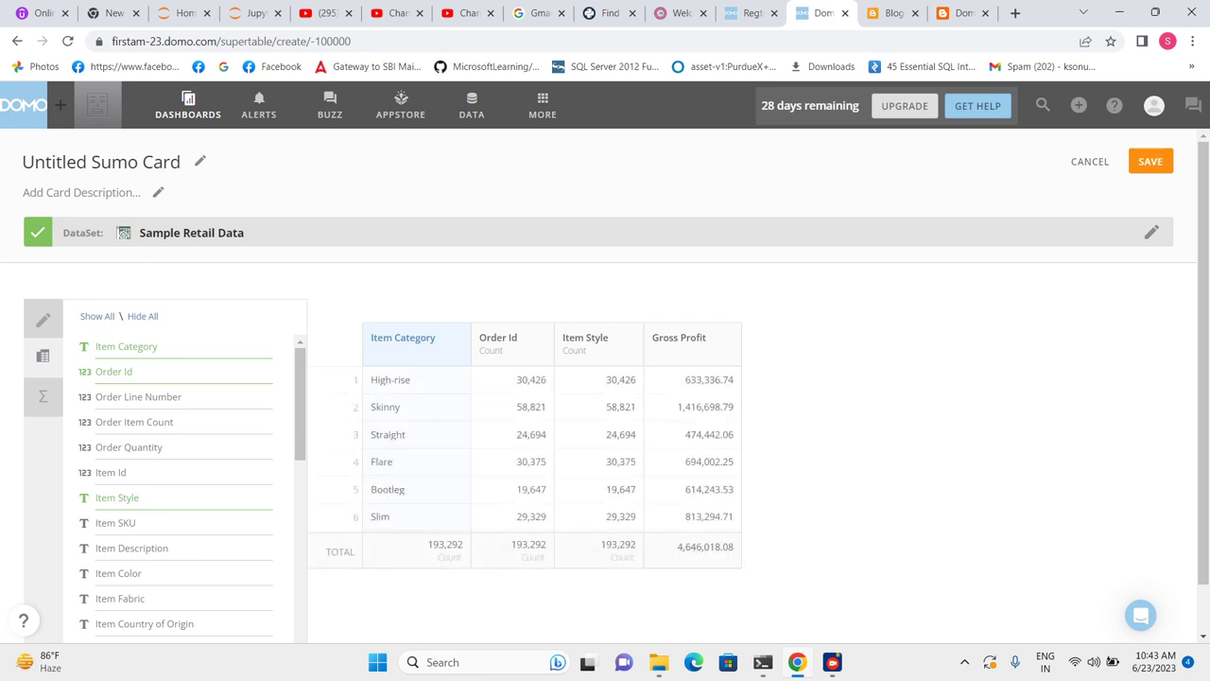
click(637, 345)
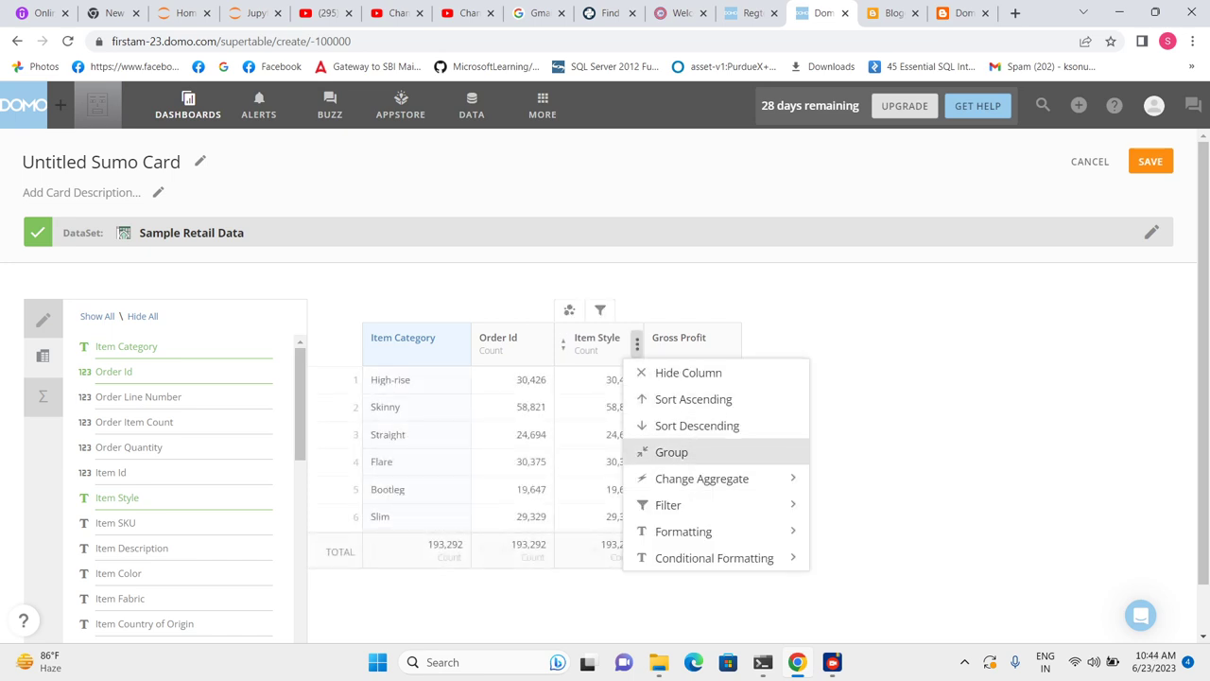
click(672, 452)
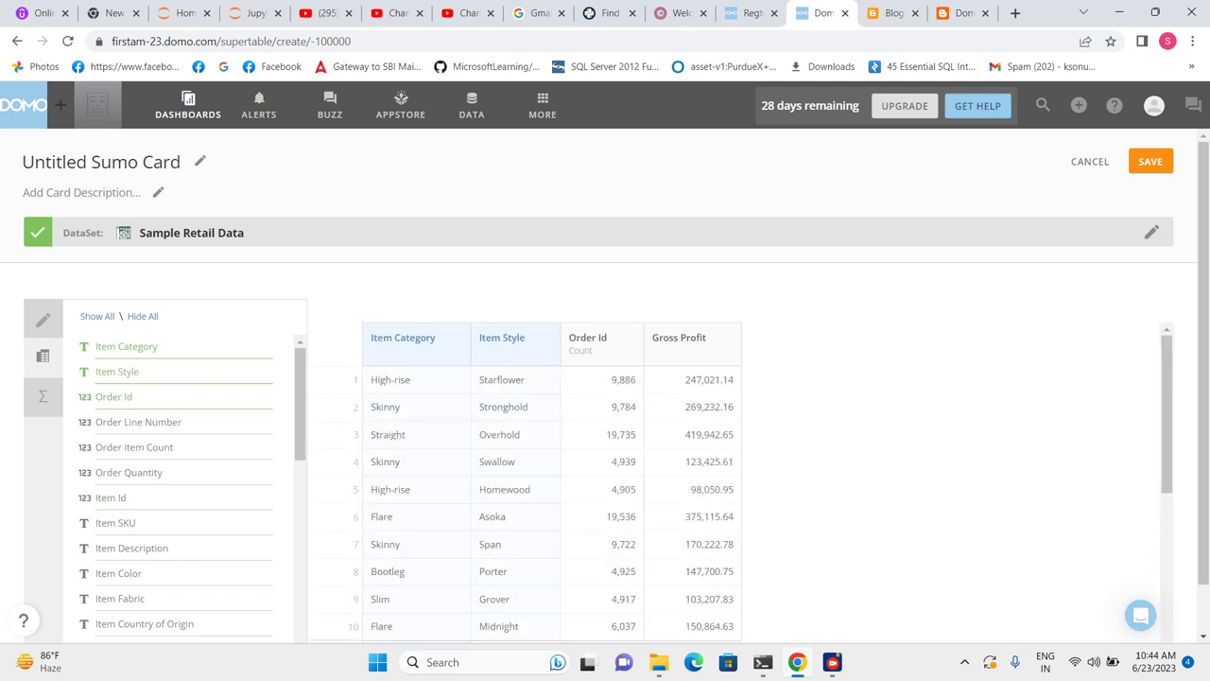
click(403, 338)
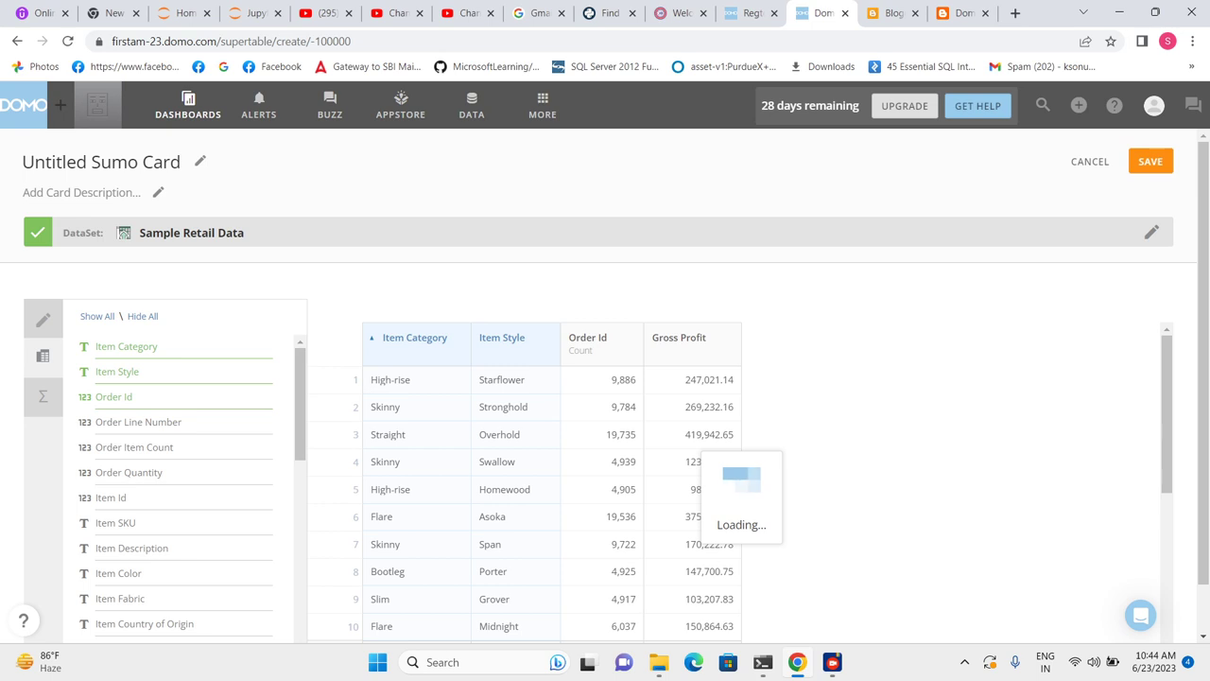
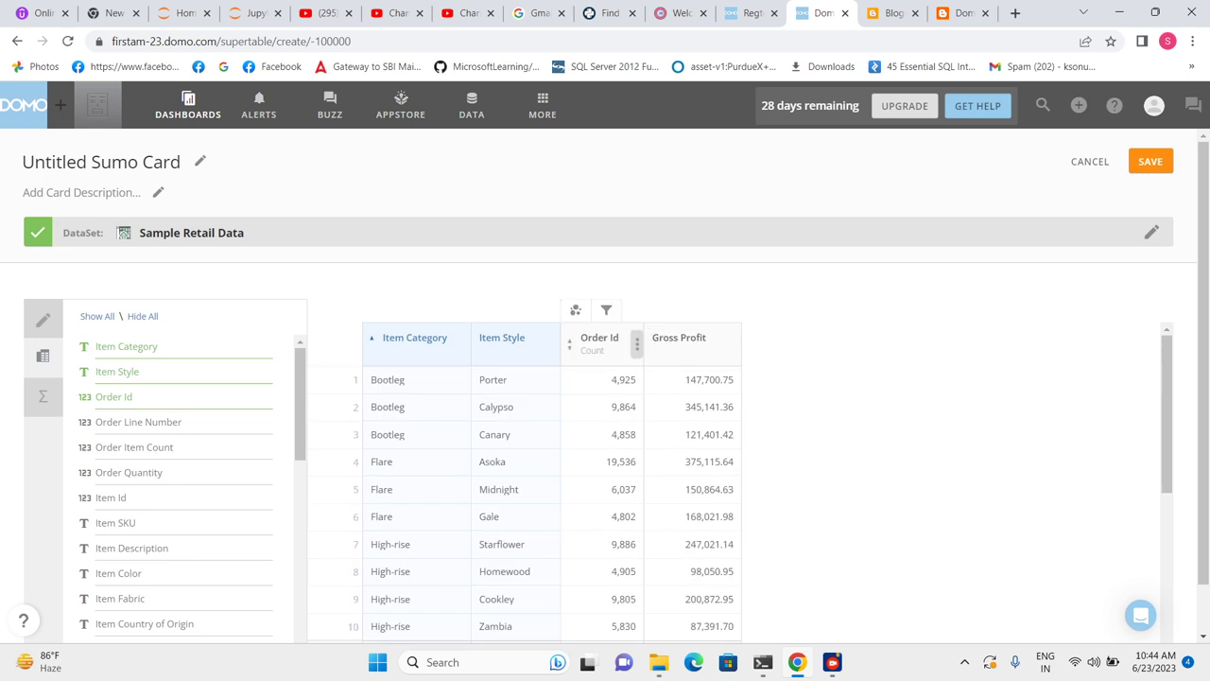
Step: Format the Order Id column's numbers as abbreviated values (1.23K) and apply the formatting
click(637, 346)
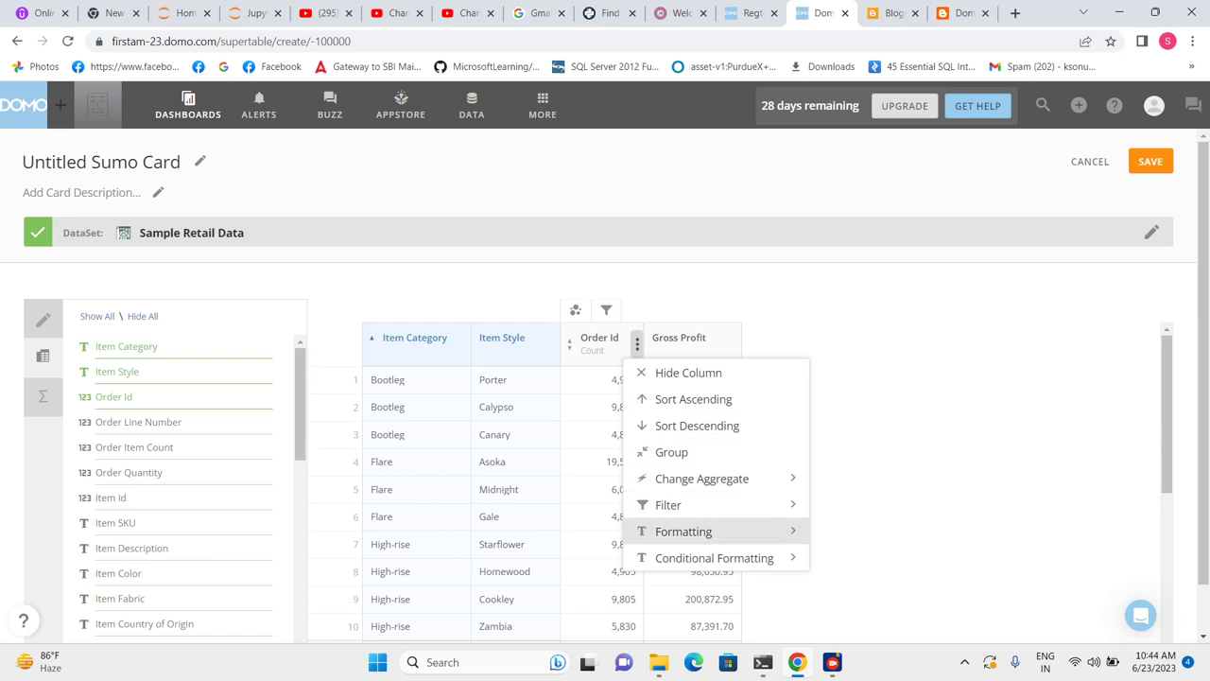
click(683, 532)
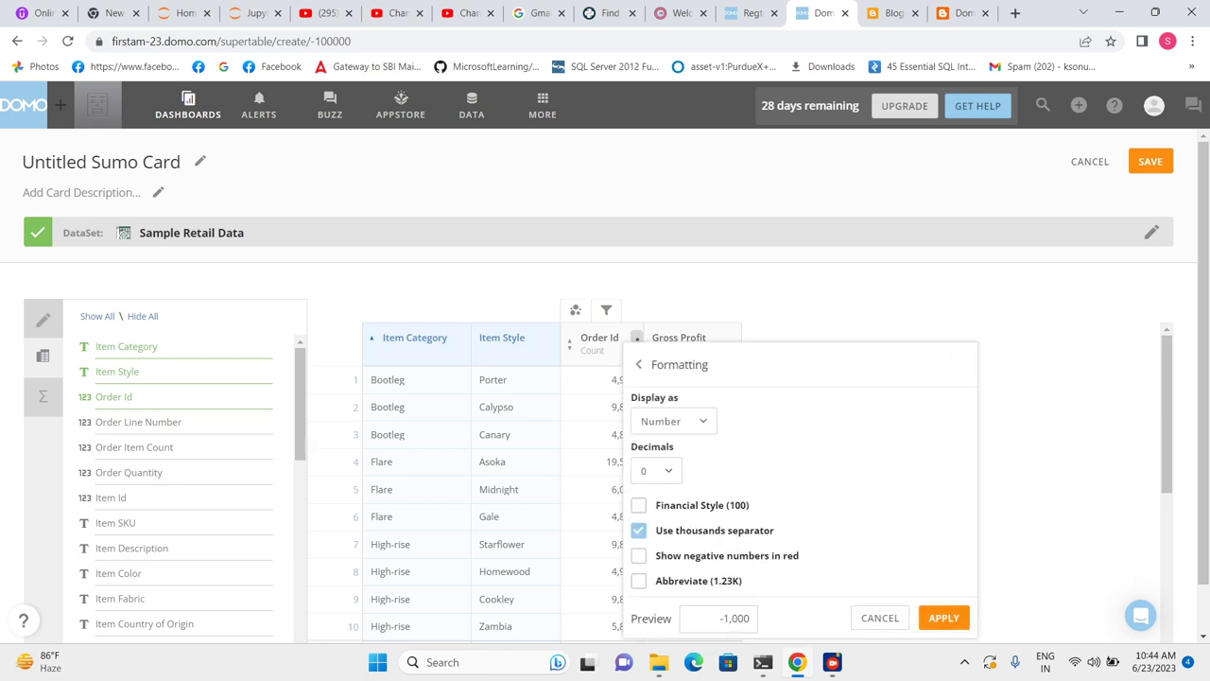
click(673, 421)
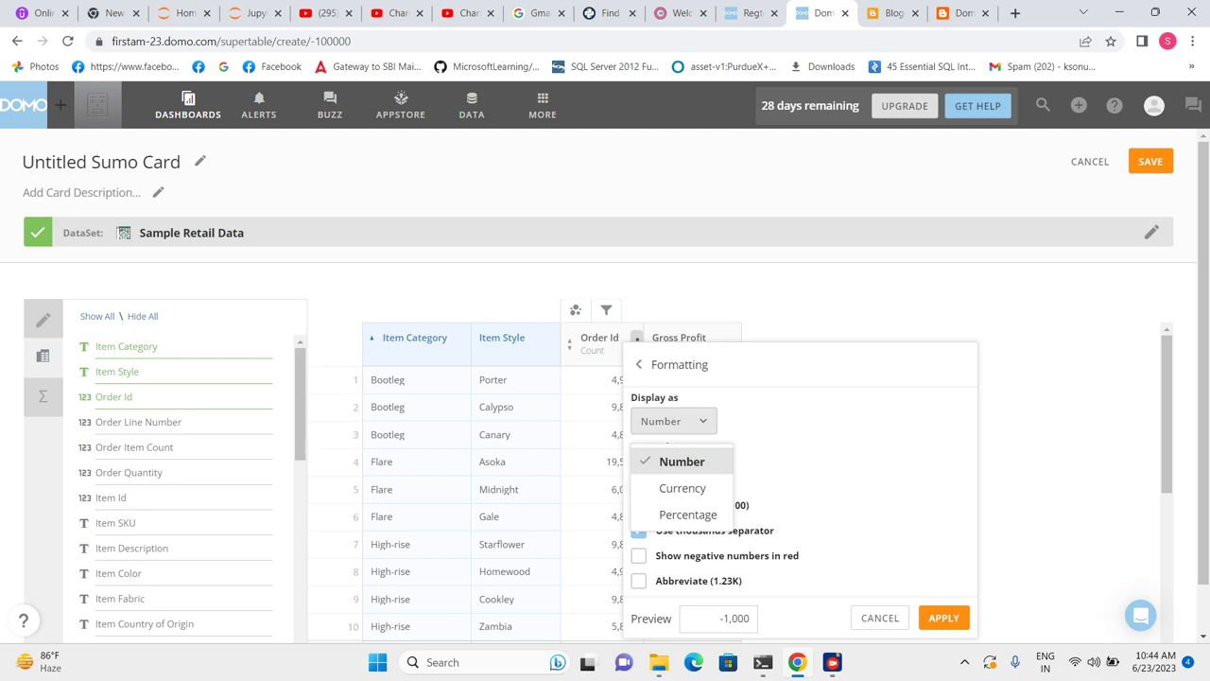
key(Escape)
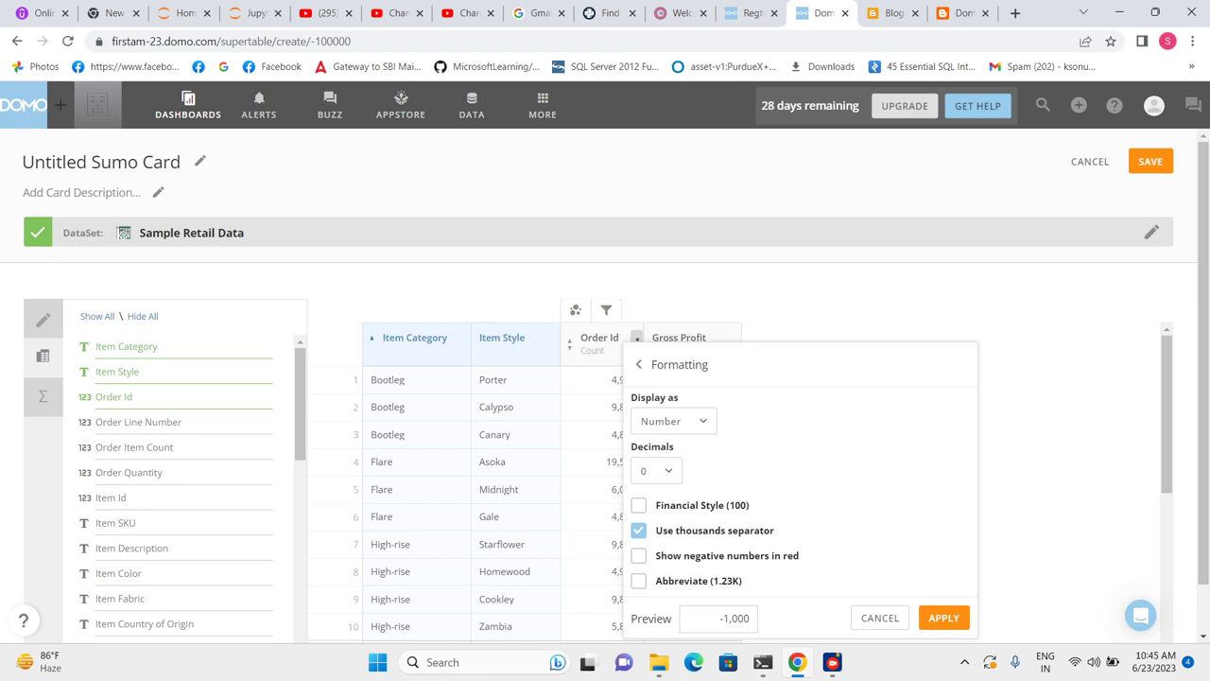
click(638, 581)
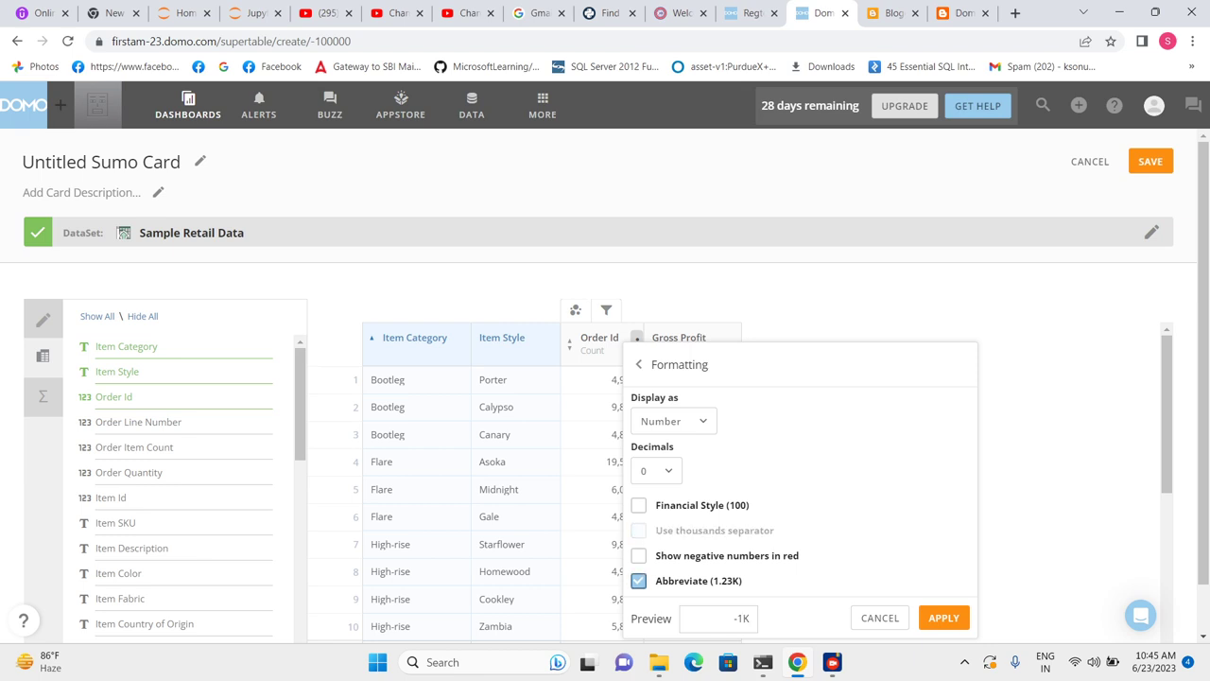
click(943, 617)
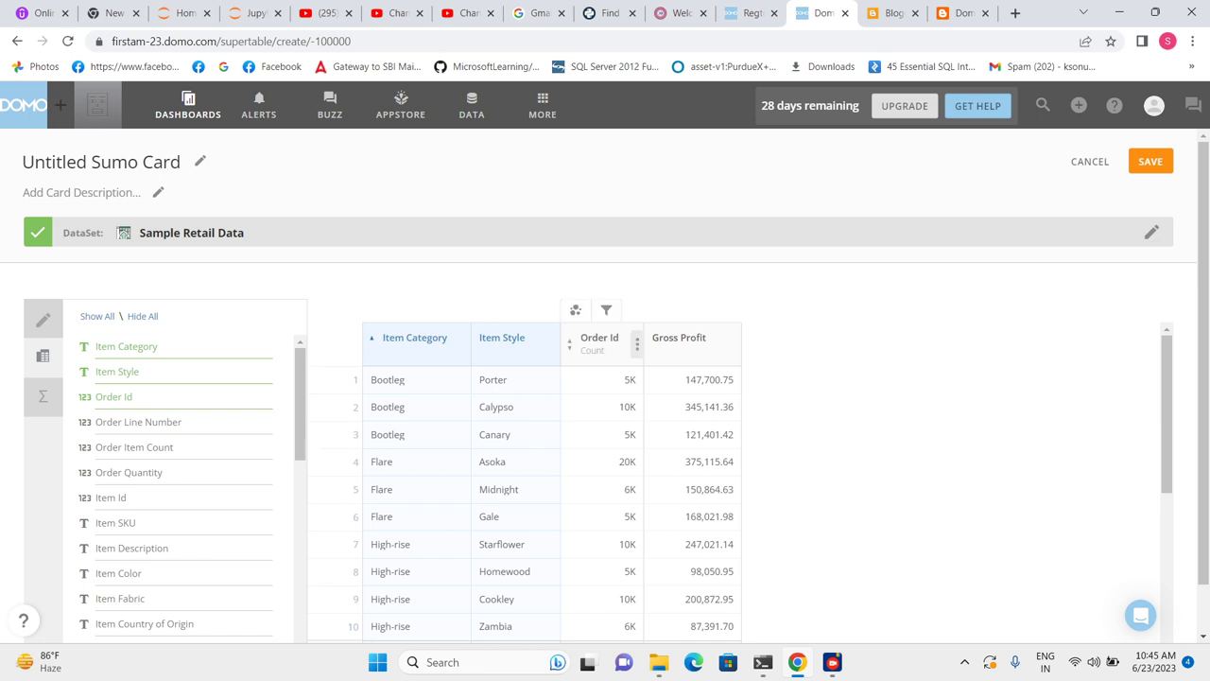
Step: Turn off the abbreviated number format for the Order Id column and apply the change
click(637, 346)
click(684, 531)
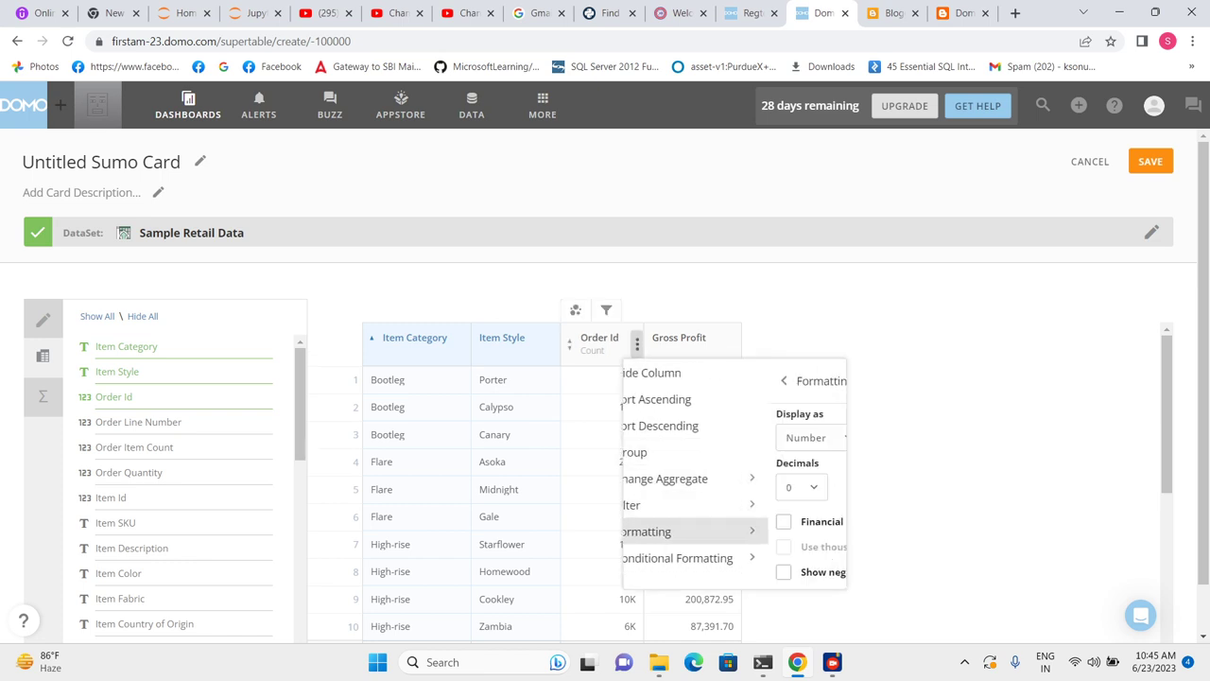
click(638, 580)
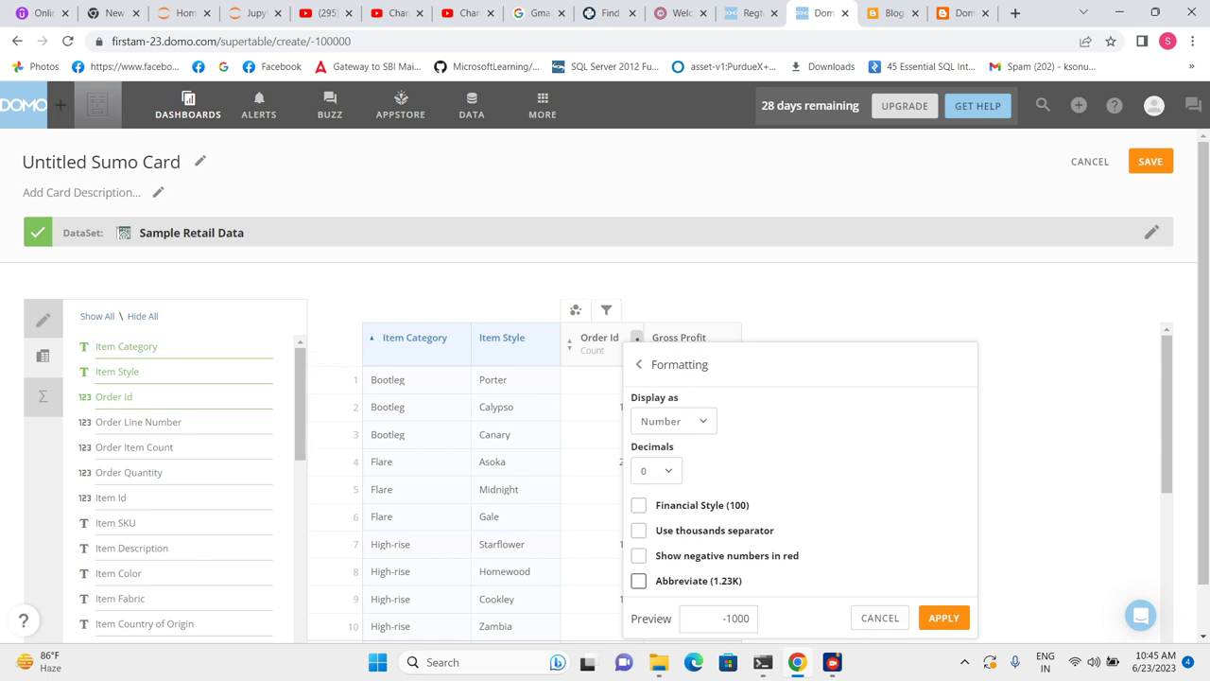
click(944, 617)
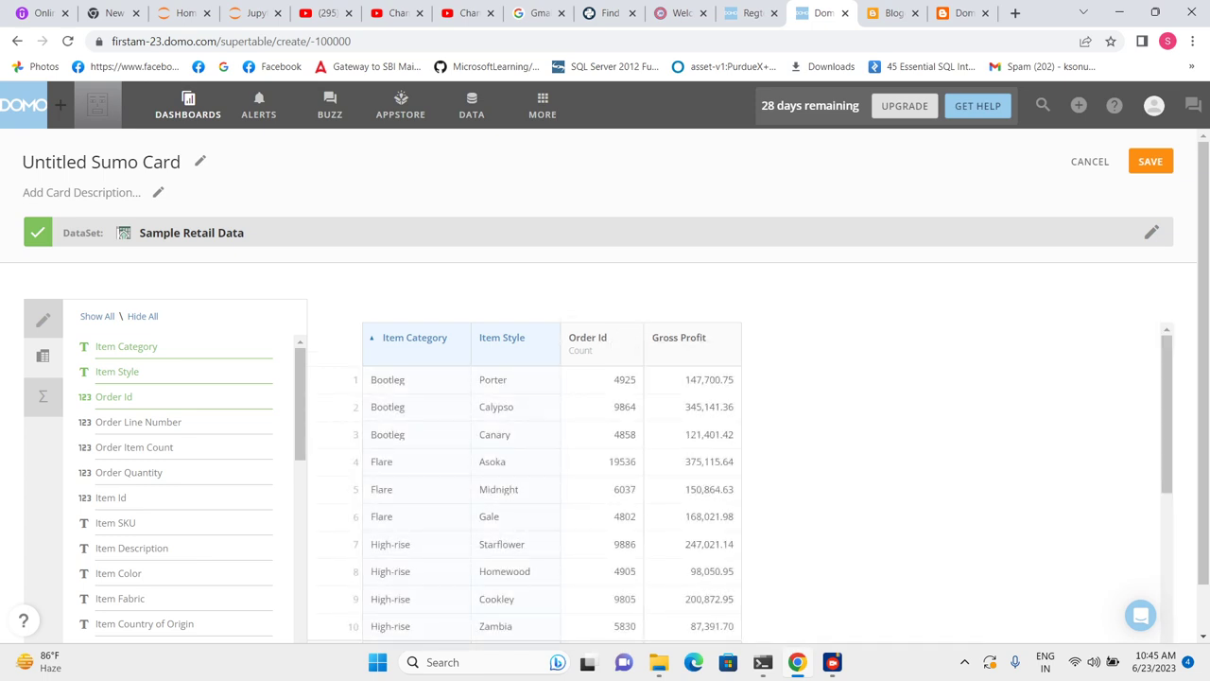
Step: Format the Gross Profit column as Currency in $ with abbreviated values (1.23K) and no thousands separator, and apply the formatting
scroll(548, 502, down, 6)
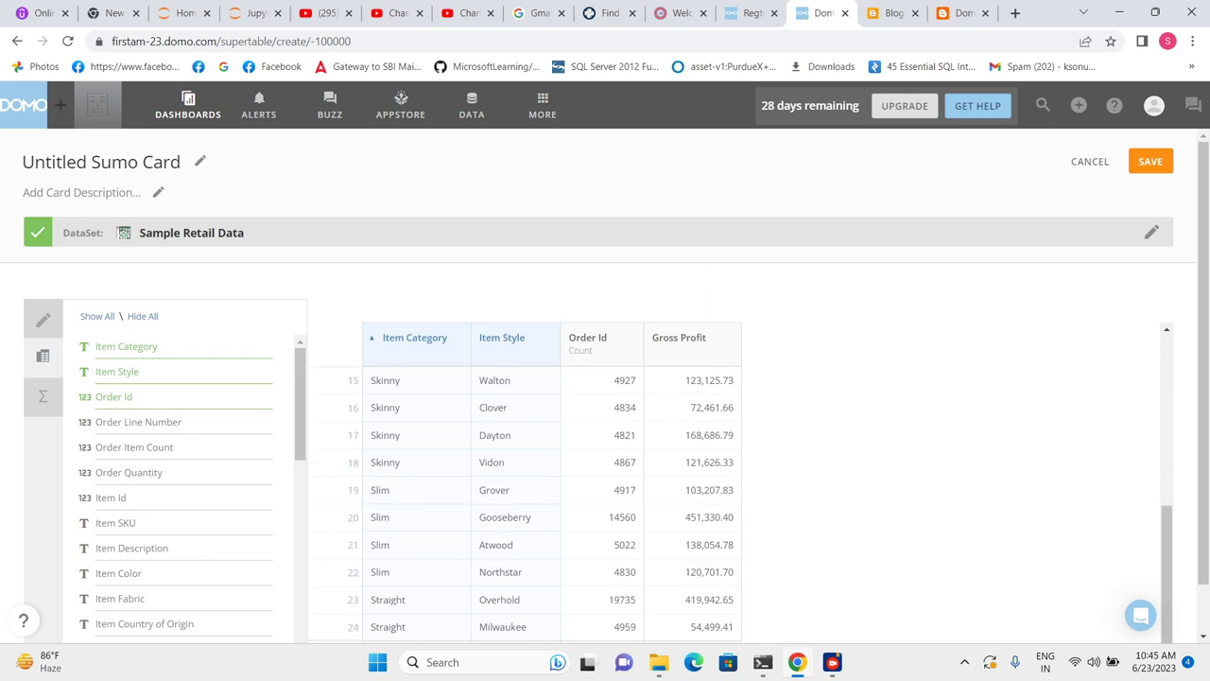
scroll(548, 501, up, 6)
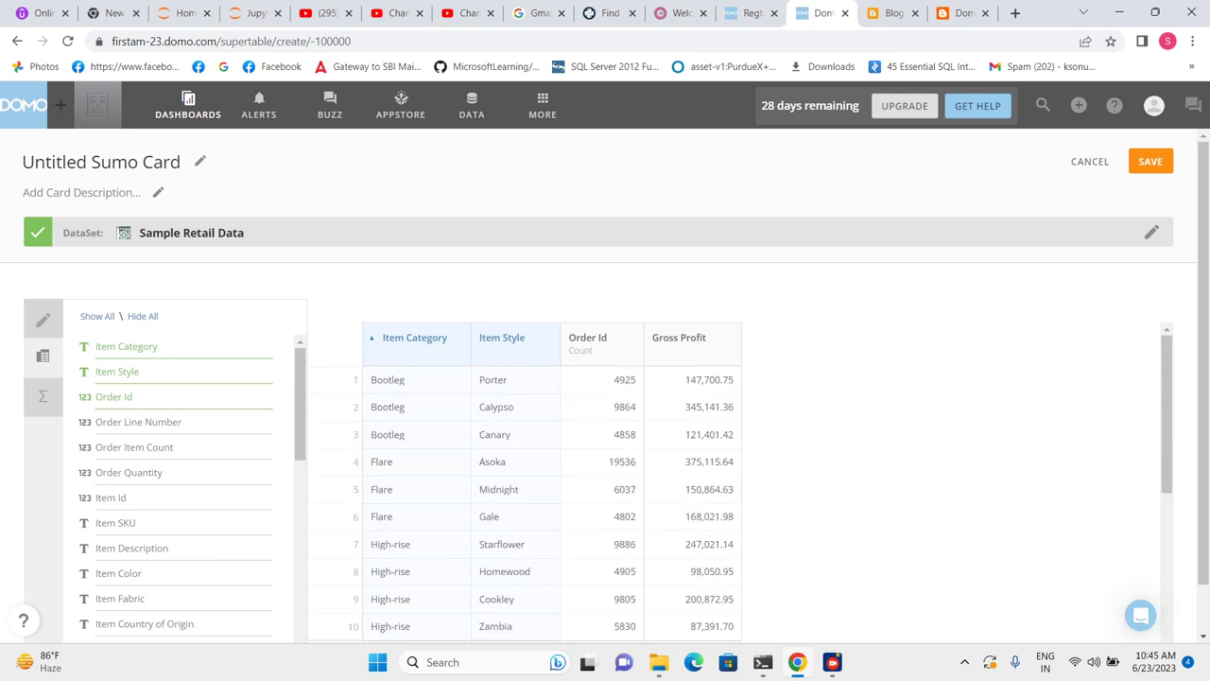
click(734, 337)
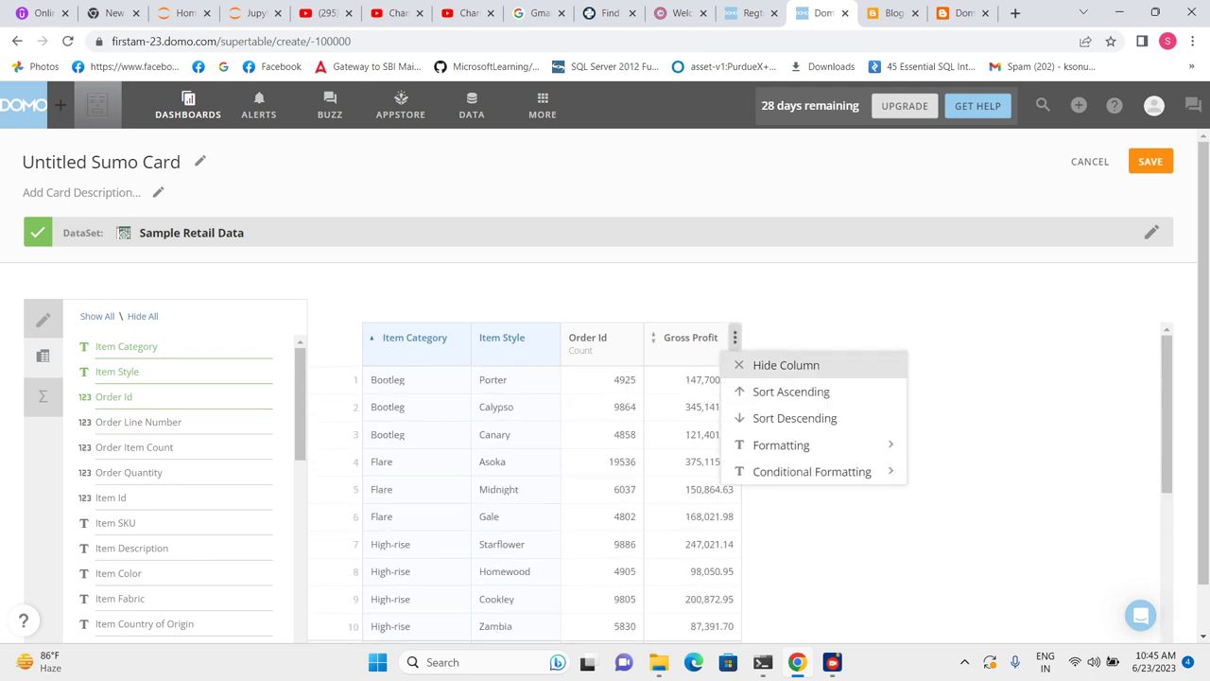
click(781, 445)
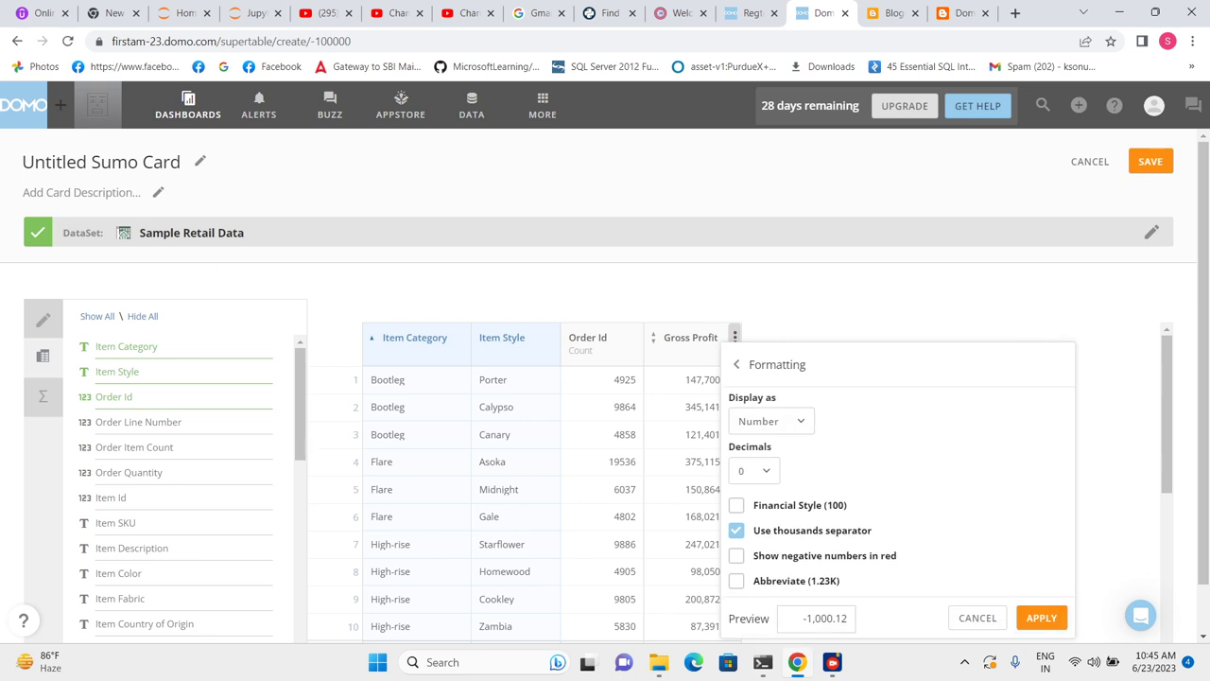
click(770, 421)
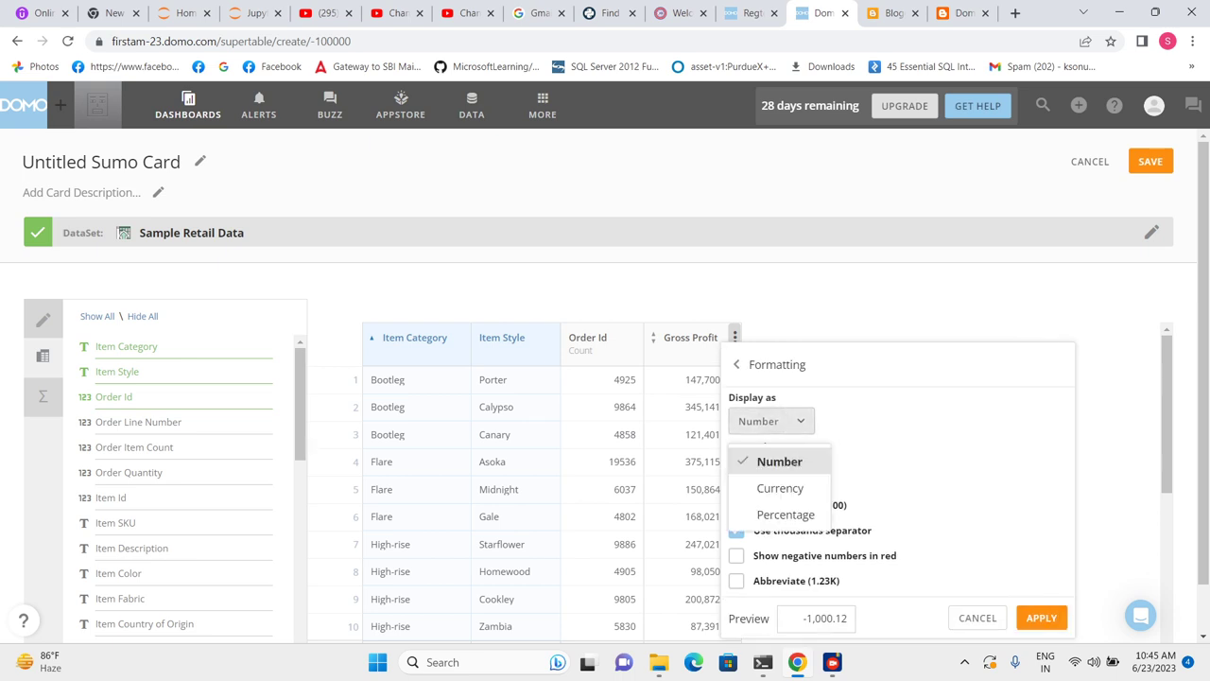
click(780, 488)
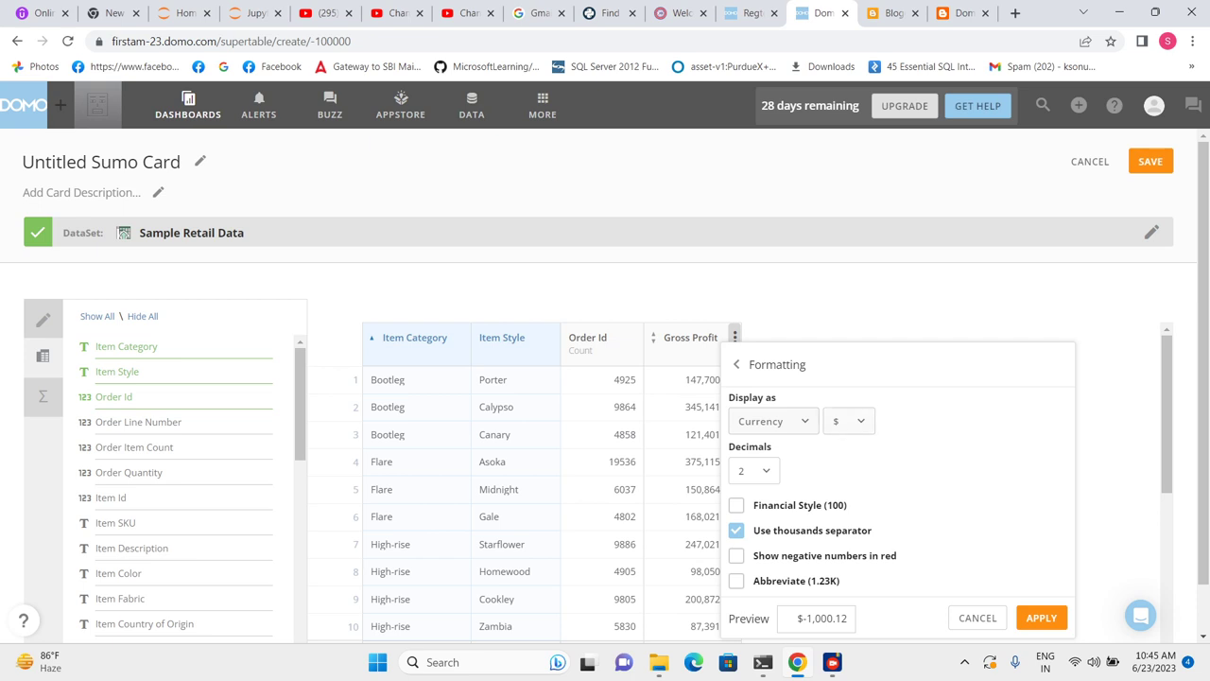
click(849, 420)
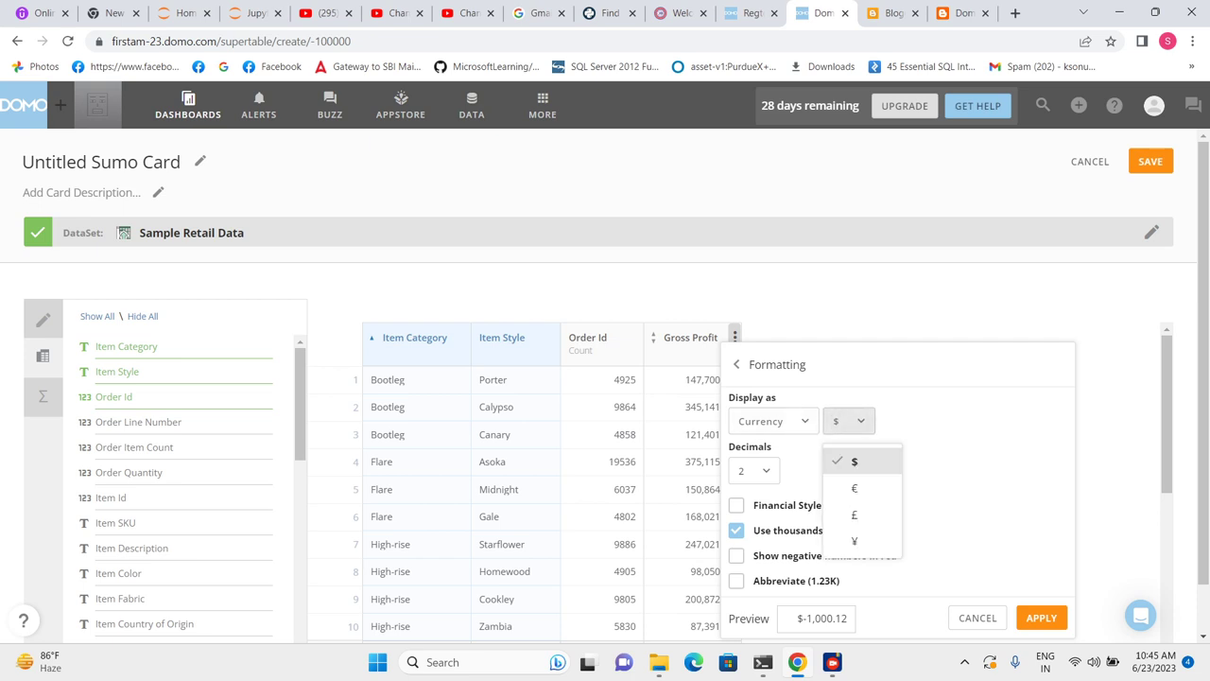
key(Escape)
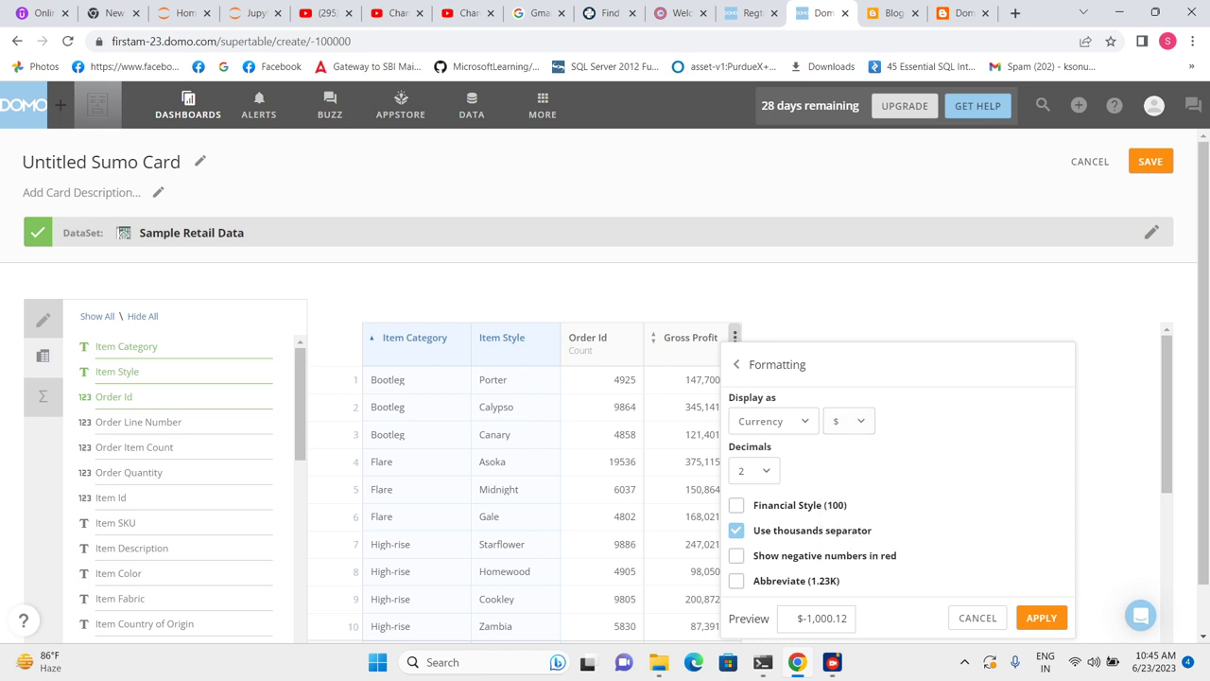
click(737, 531)
click(737, 580)
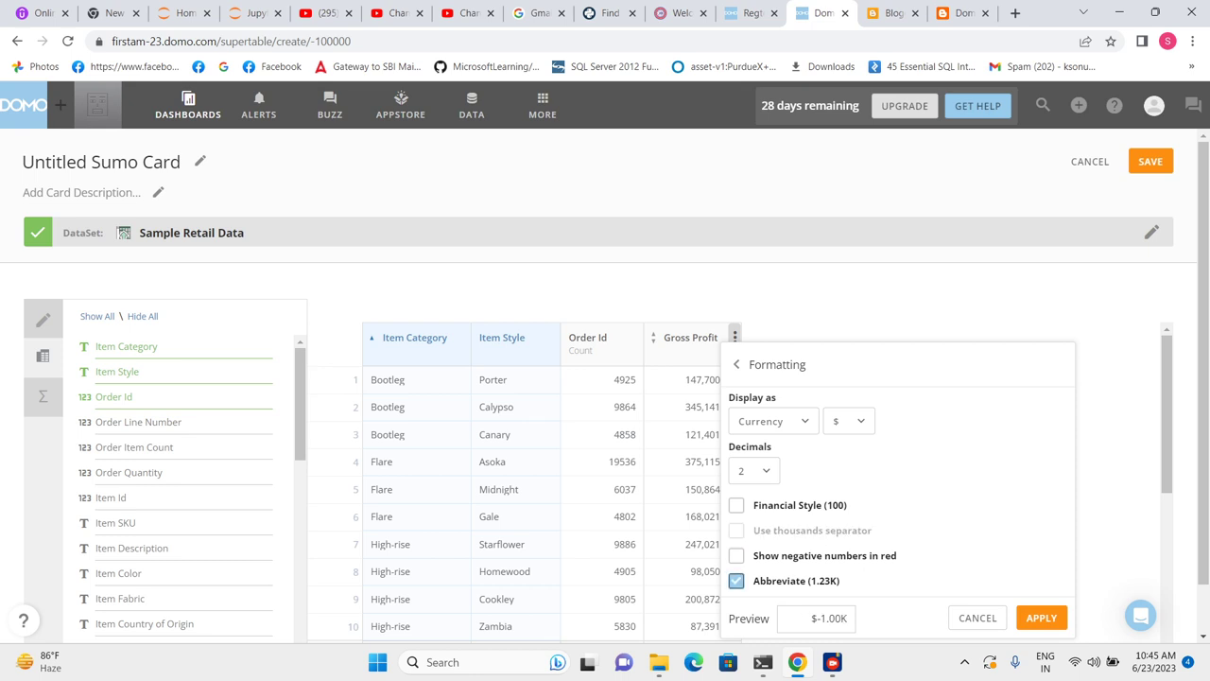
click(1041, 618)
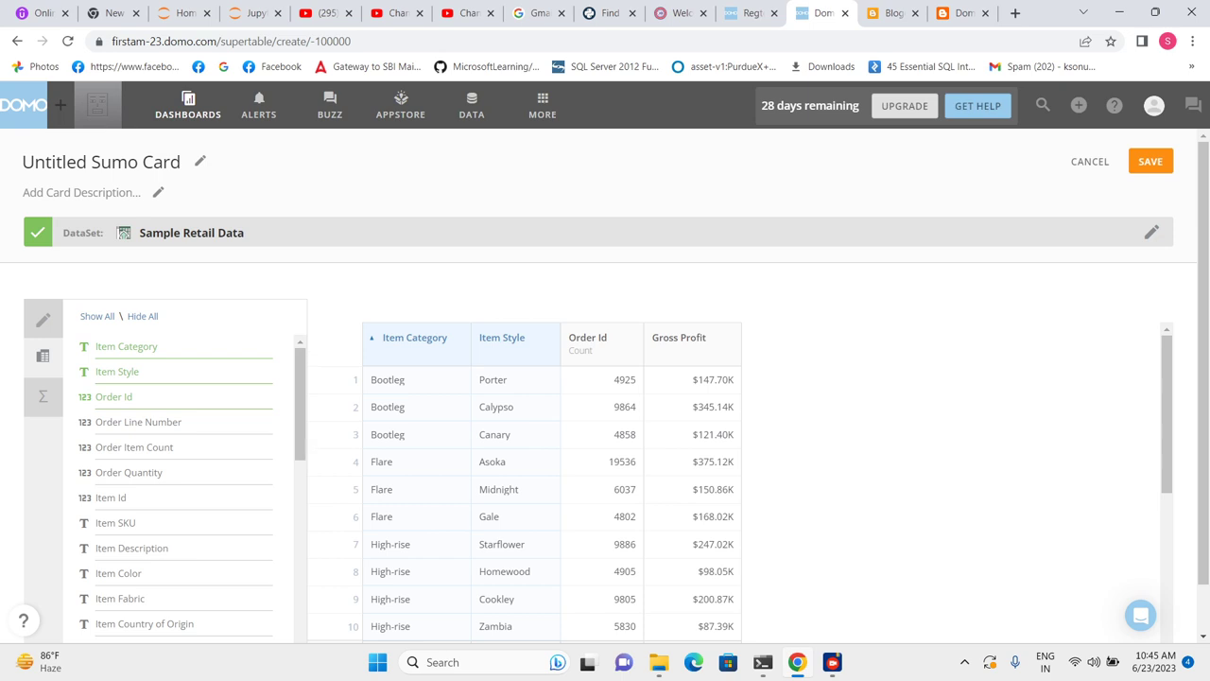
Step: Add a conditional formatting rule to Gross Profit that fills values between 100000 and 150000 in dark gray
scroll(548, 501, down, 5)
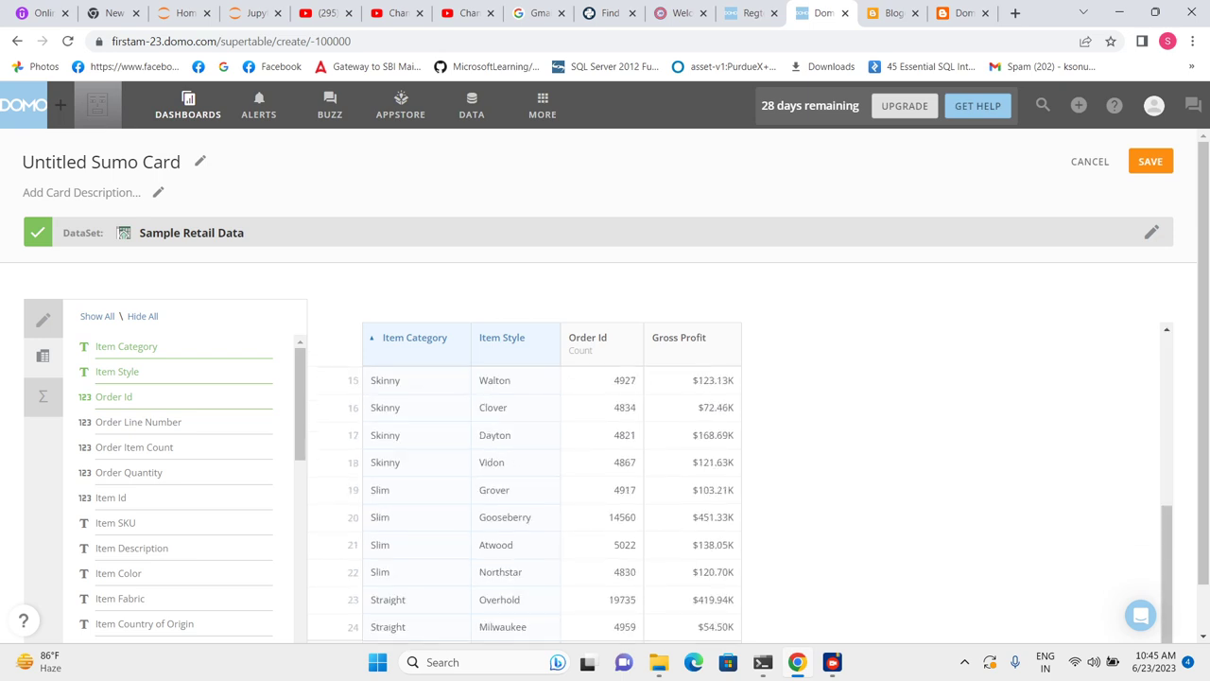
scroll(548, 501, up, 5)
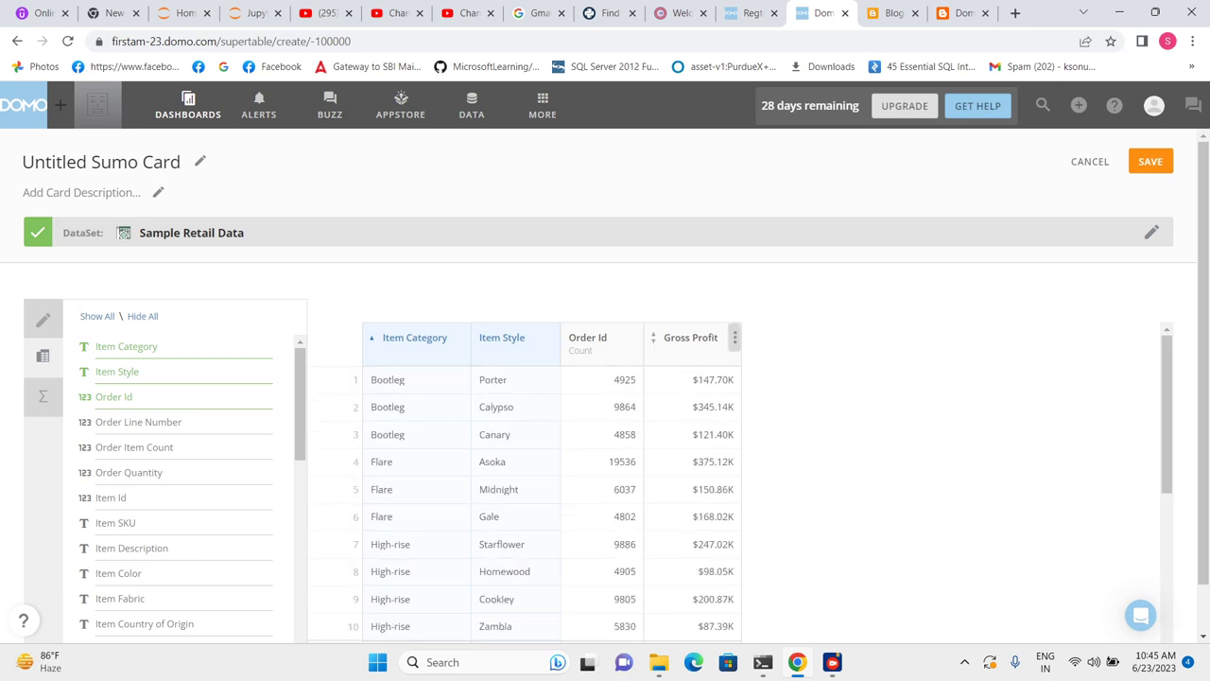
click(735, 338)
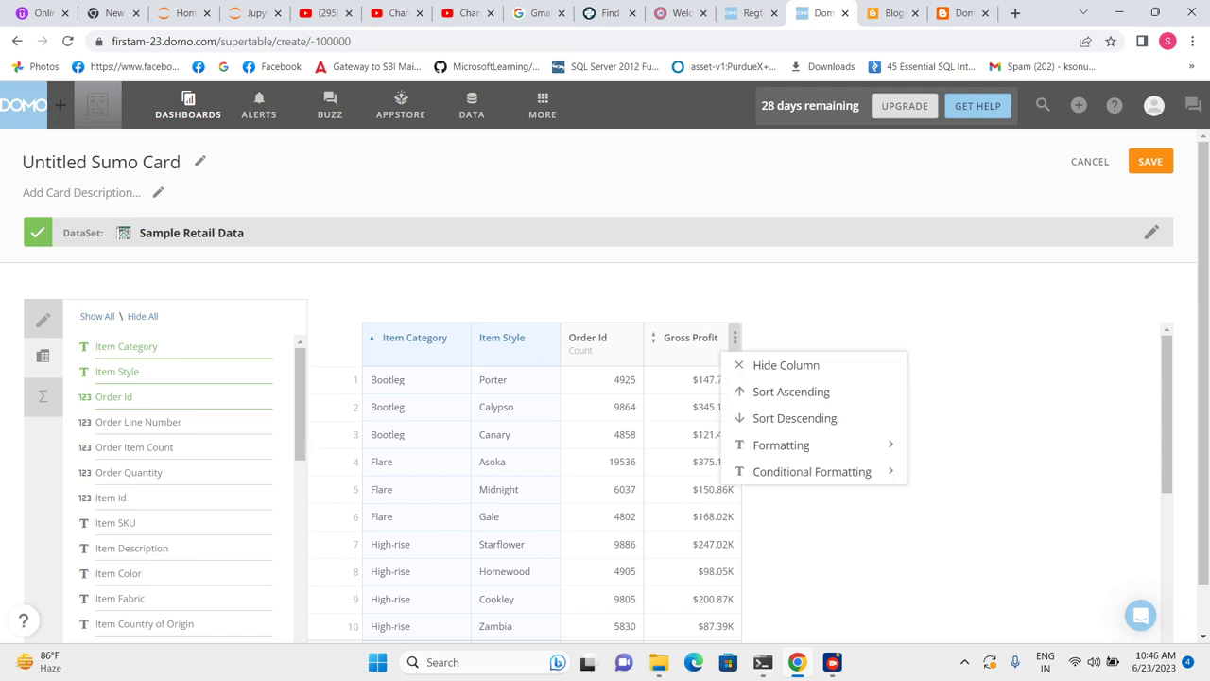
click(811, 471)
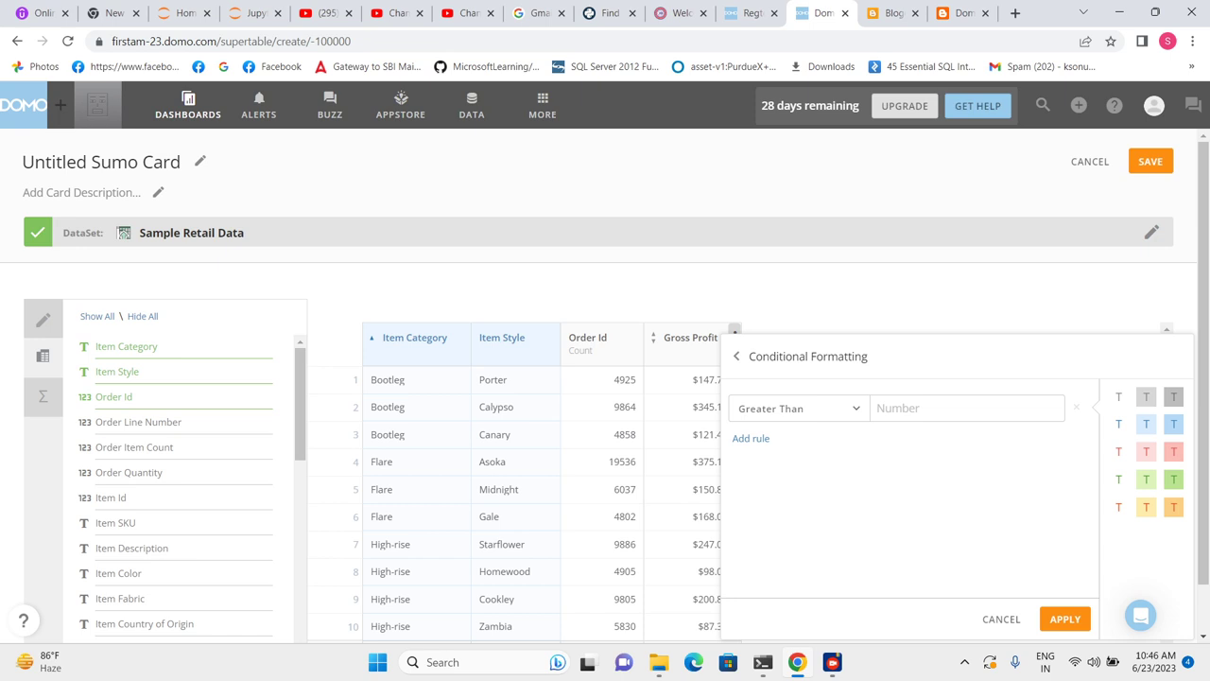
click(799, 409)
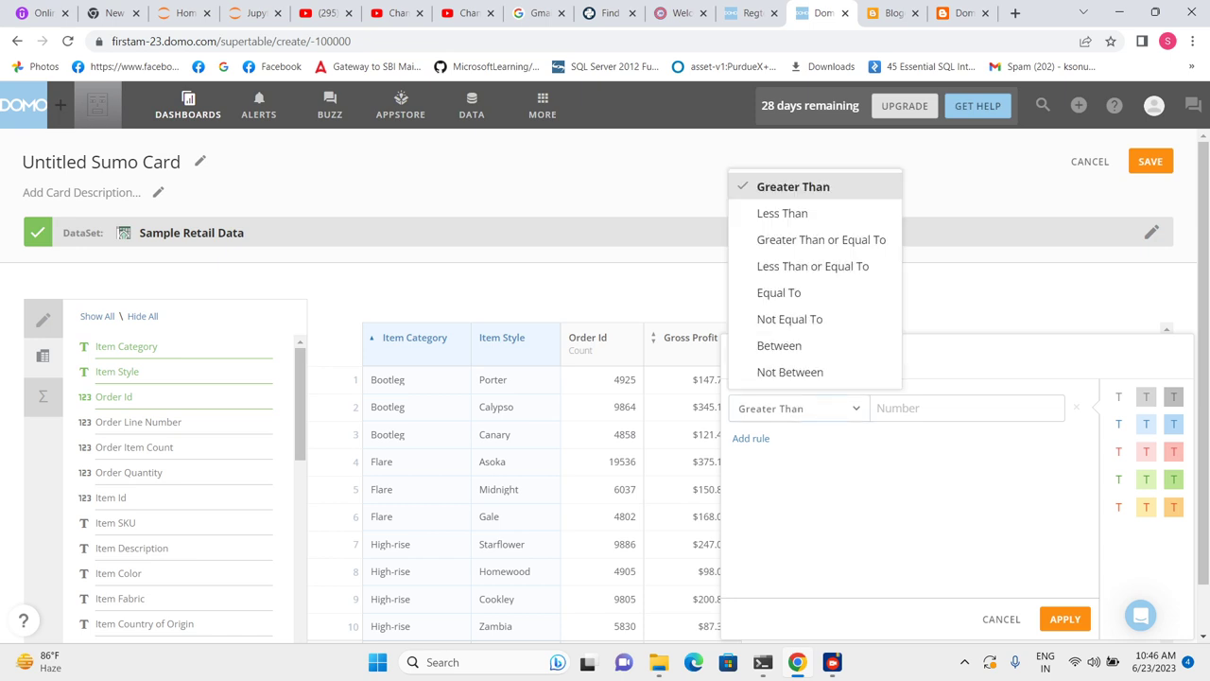
click(779, 345)
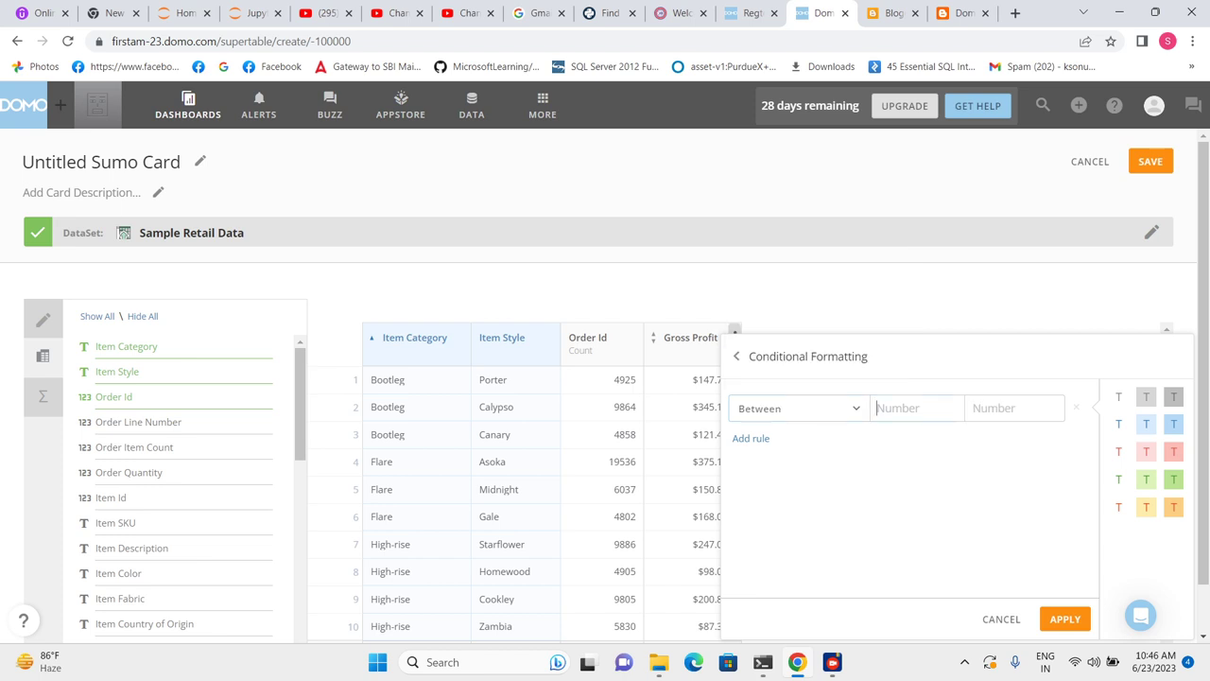
text(1000)
key(BackSpace)
text(000)
key(Tab)
text(150000)
click(1174, 396)
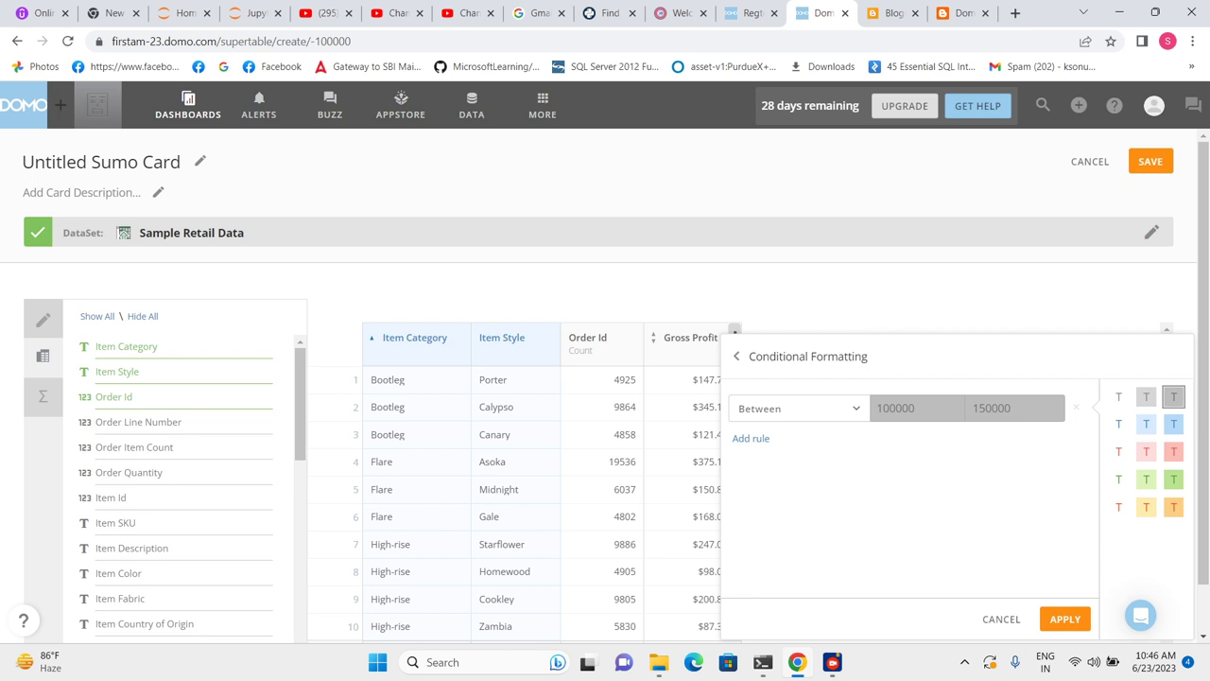
Step: Add a second conditional rule to Gross Profit that fills values between 150001 and 350000 in the darker blue
click(751, 438)
click(756, 447)
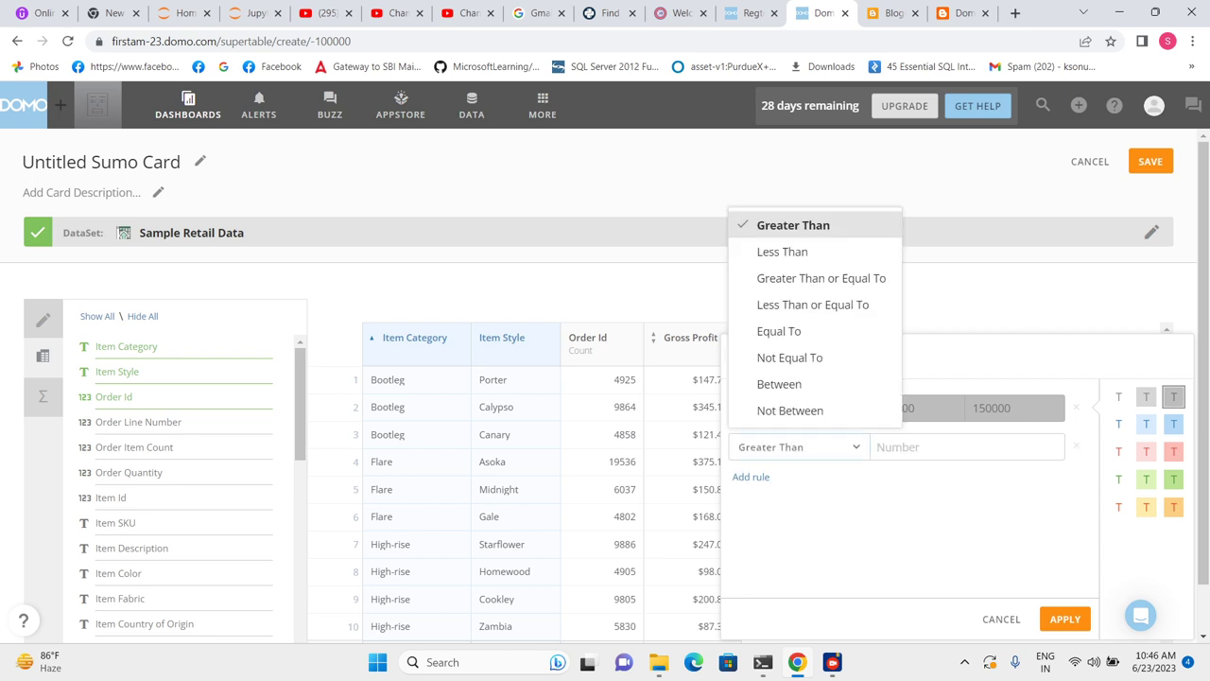
click(780, 384)
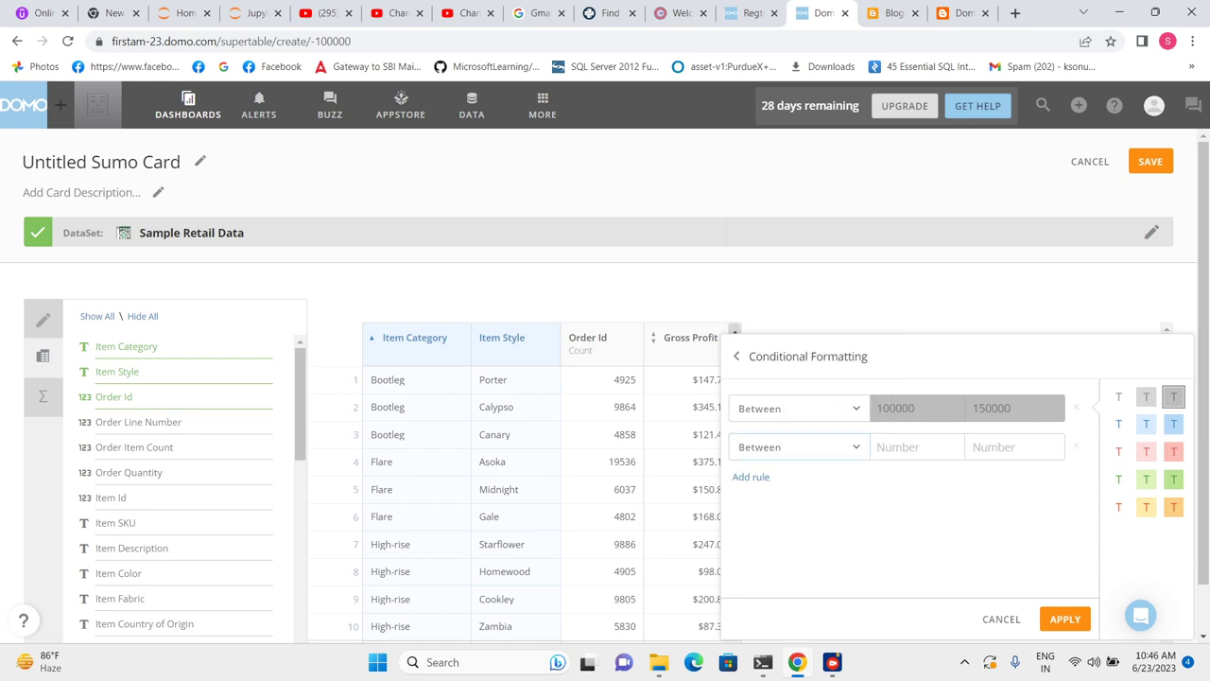
click(908, 446)
text(150000)
key(BackSpace)
text(1)
click(1002, 446)
text(3500)
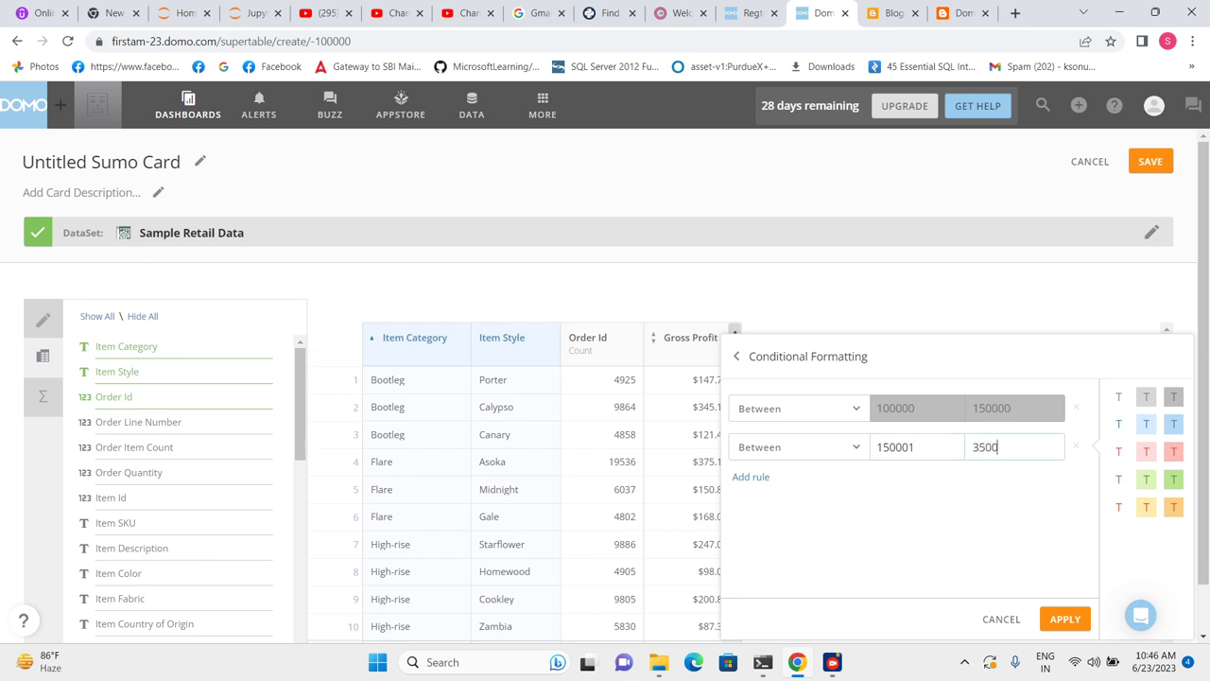
text(00)
click(1173, 424)
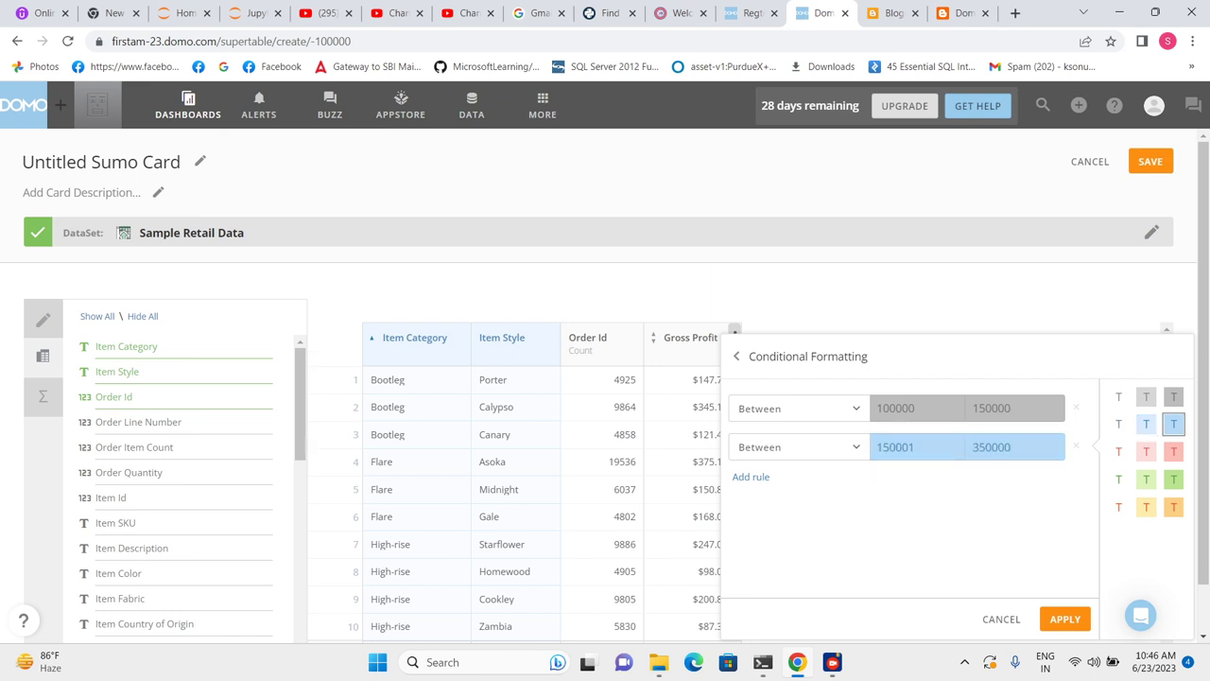
Step: Add a rule filling Gross Profit values greater than or equal to 350000 in the darker green, and apply the conditional formatting
click(751, 476)
click(799, 485)
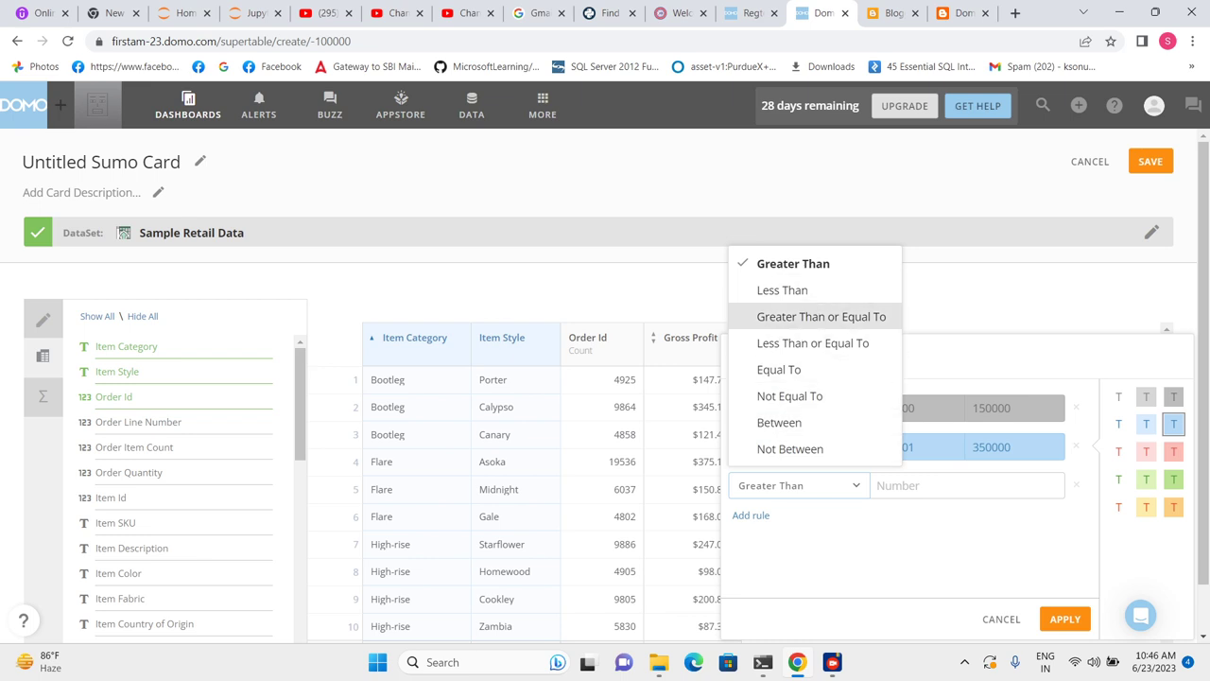
click(821, 317)
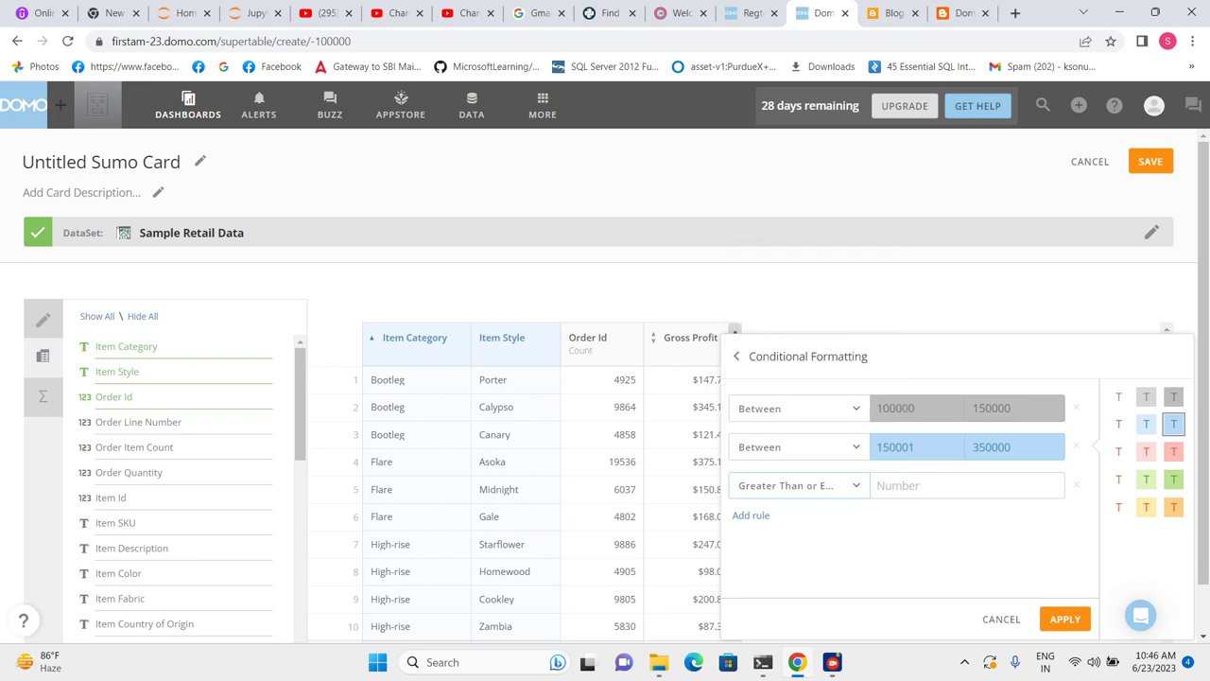
click(945, 485)
text(350000)
click(1174, 479)
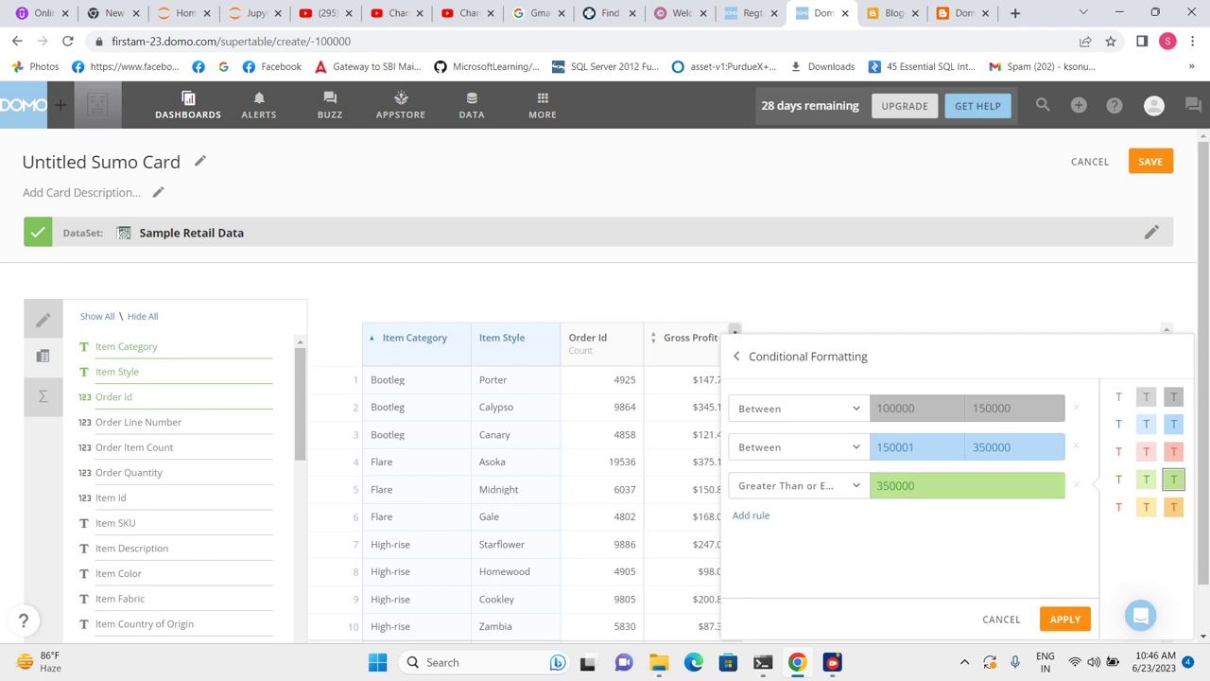
click(1065, 619)
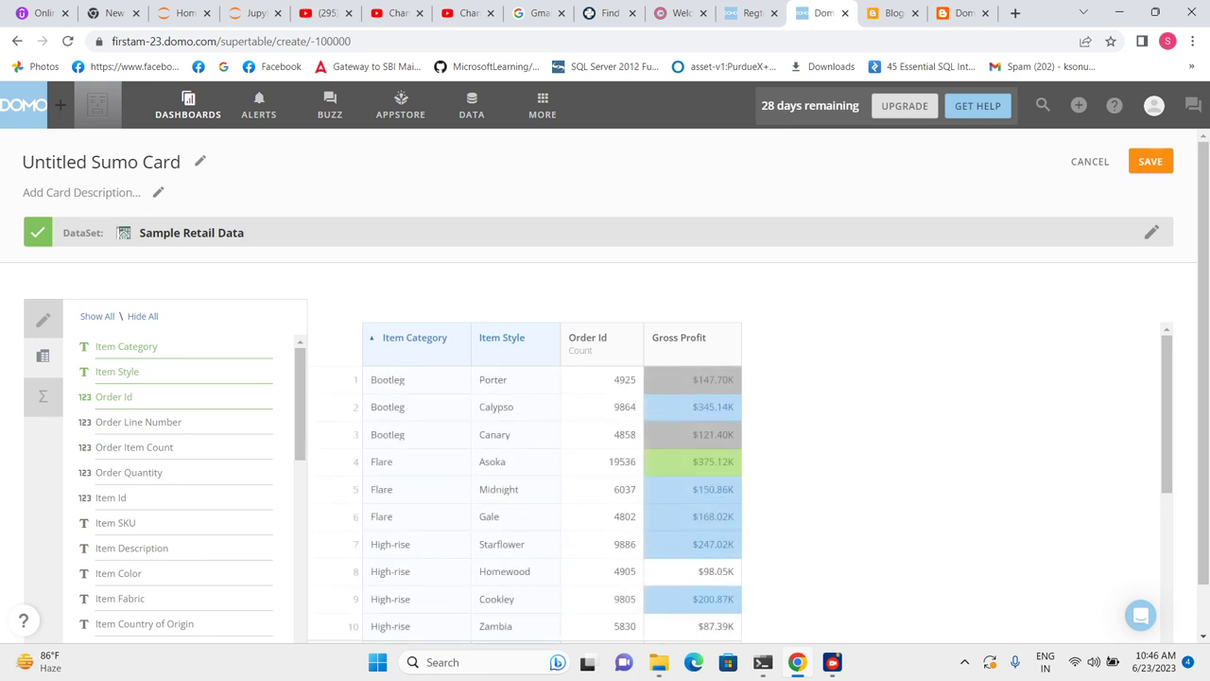
scroll(553, 501, down, 3)
scroll(552, 501, down, 1)
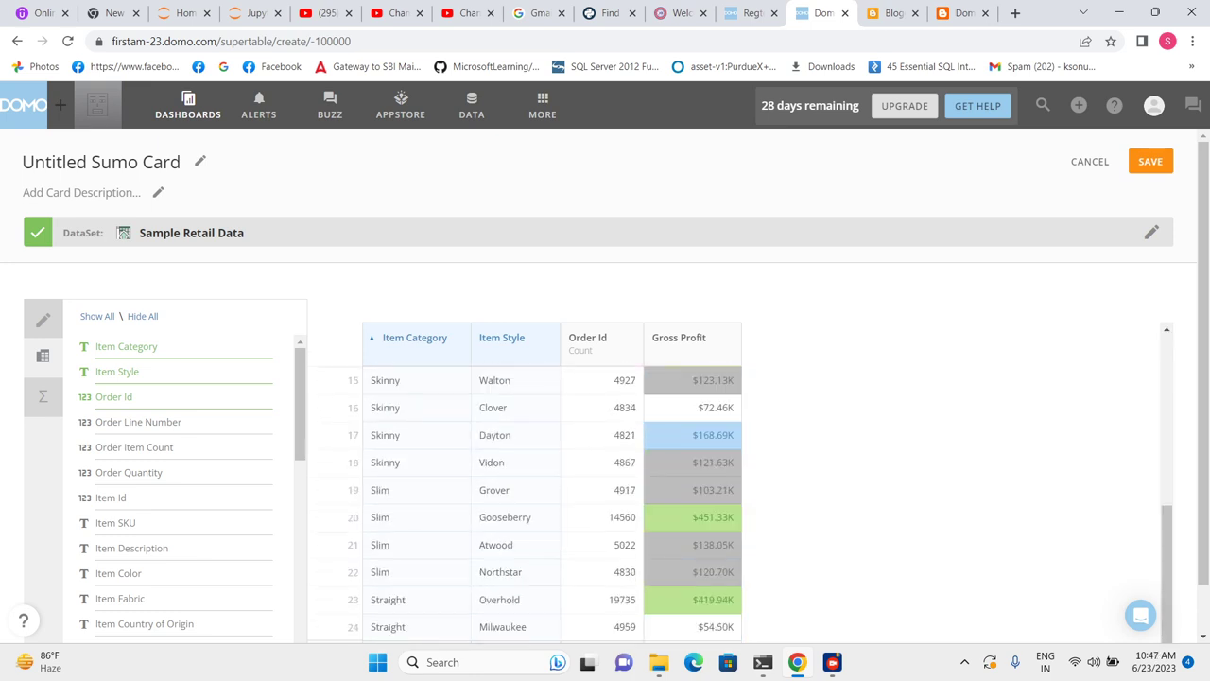
scroll(552, 501, up, 5)
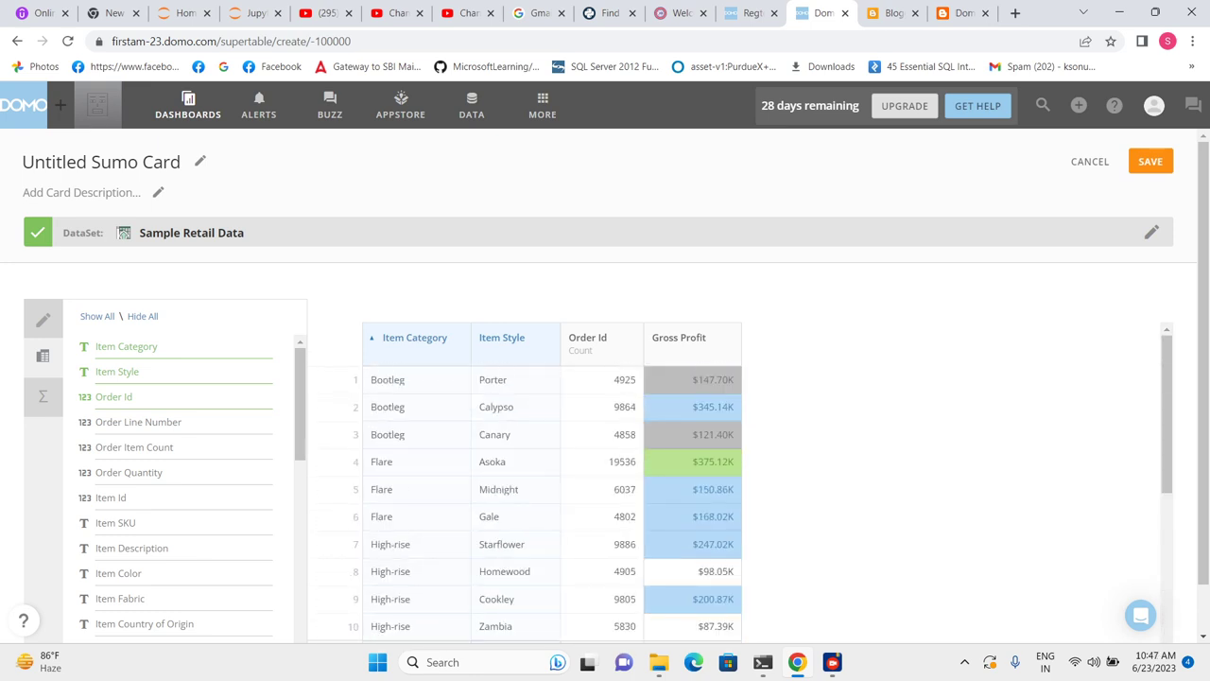
click(735, 338)
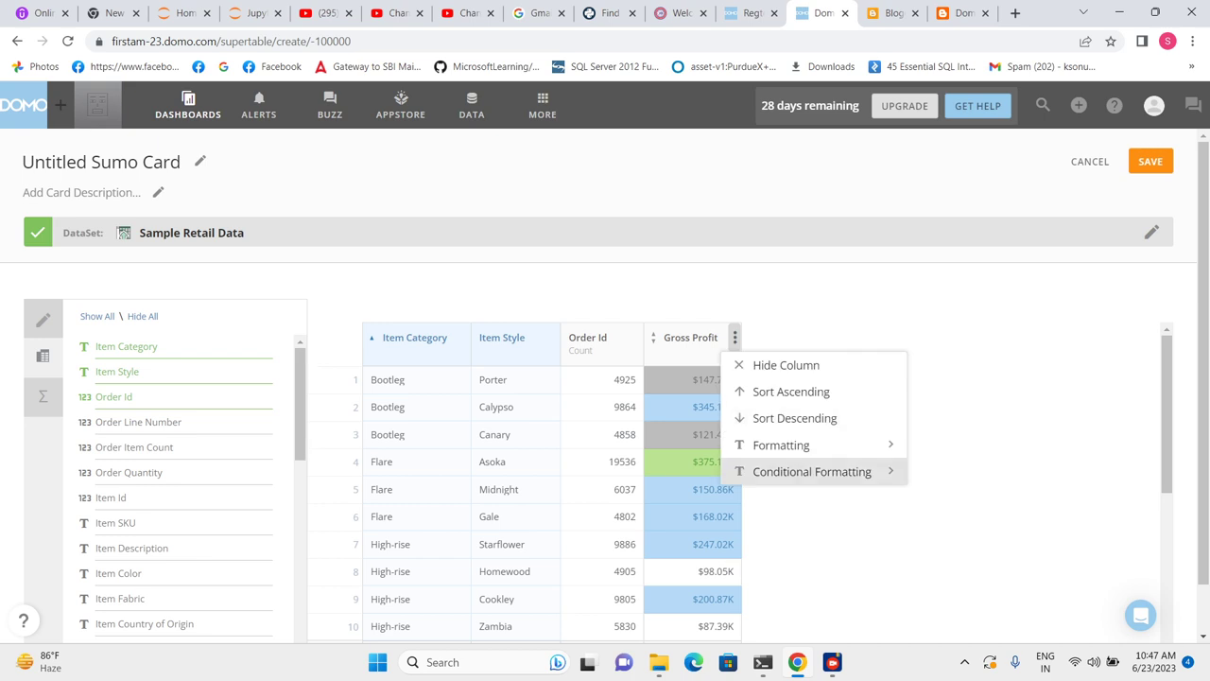
click(811, 471)
click(751, 515)
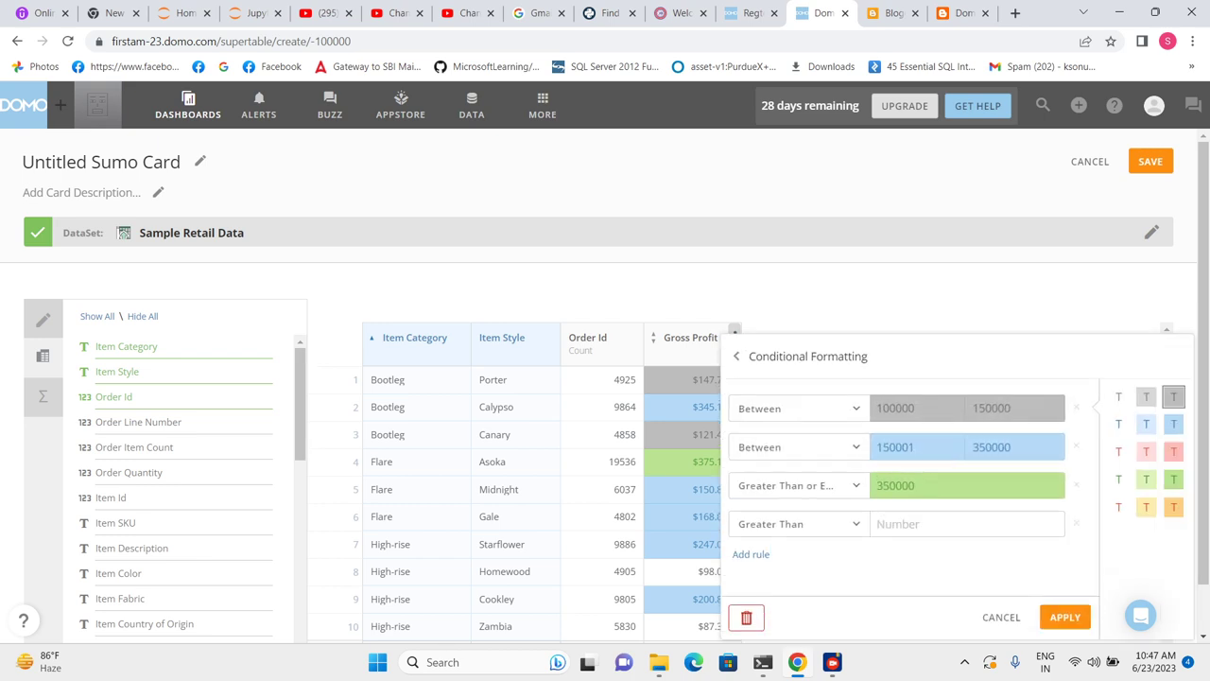
click(799, 524)
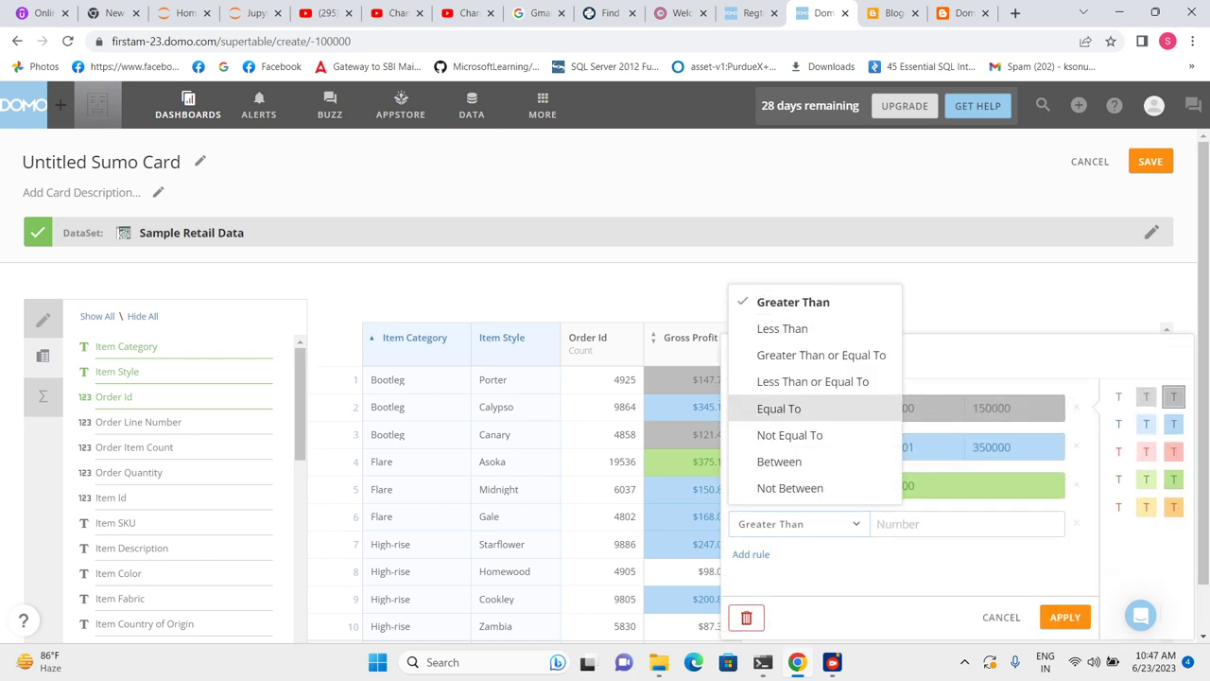
click(813, 381)
click(964, 524)
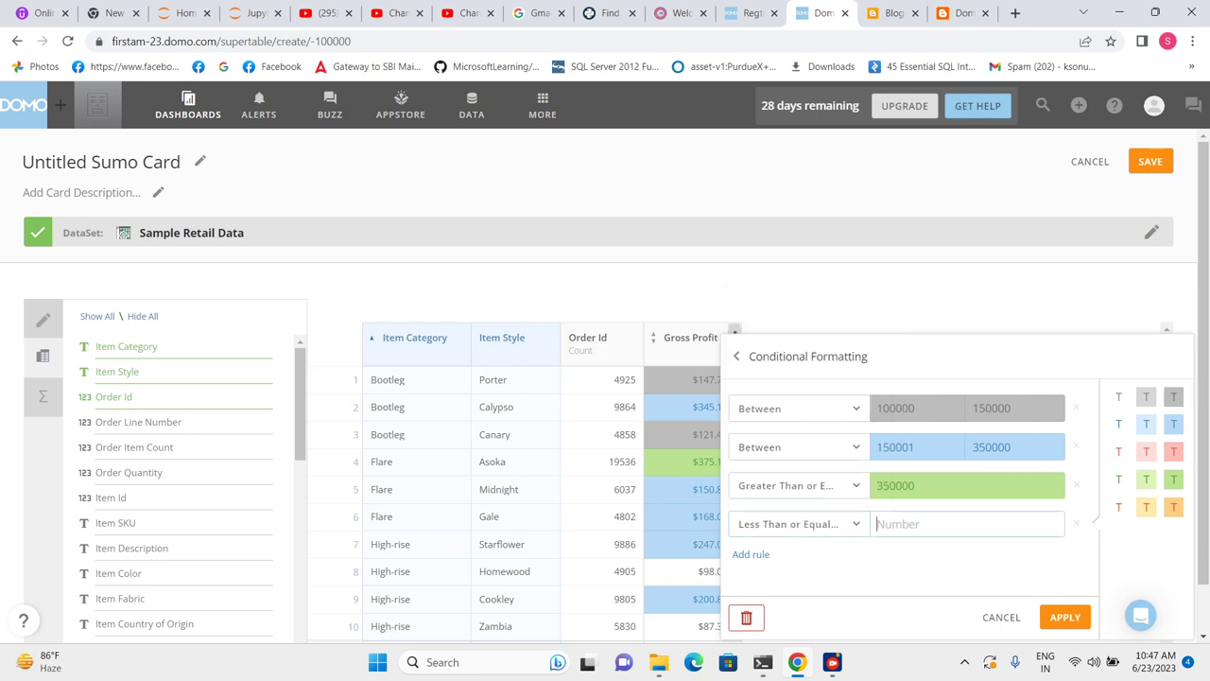
text(100000)
key(Escape)
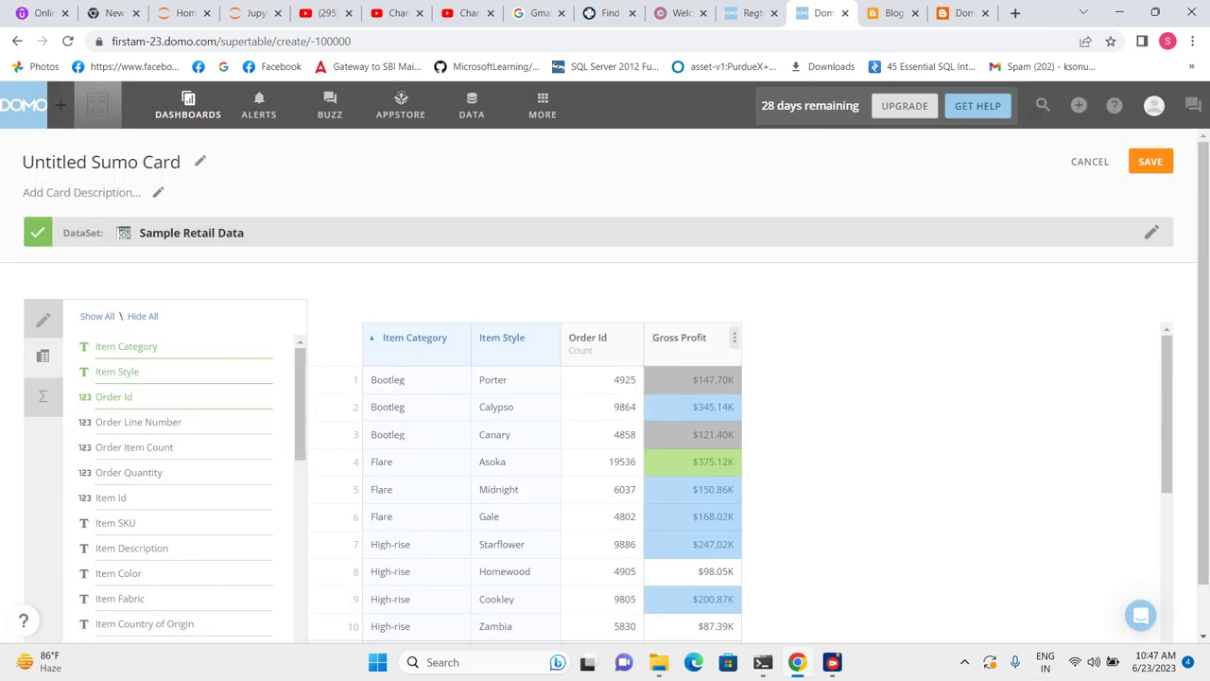
Step: Add a fourth rule filling Gross Profit values less than or equal to 100000 in orange, and apply the conditional formatting
click(734, 338)
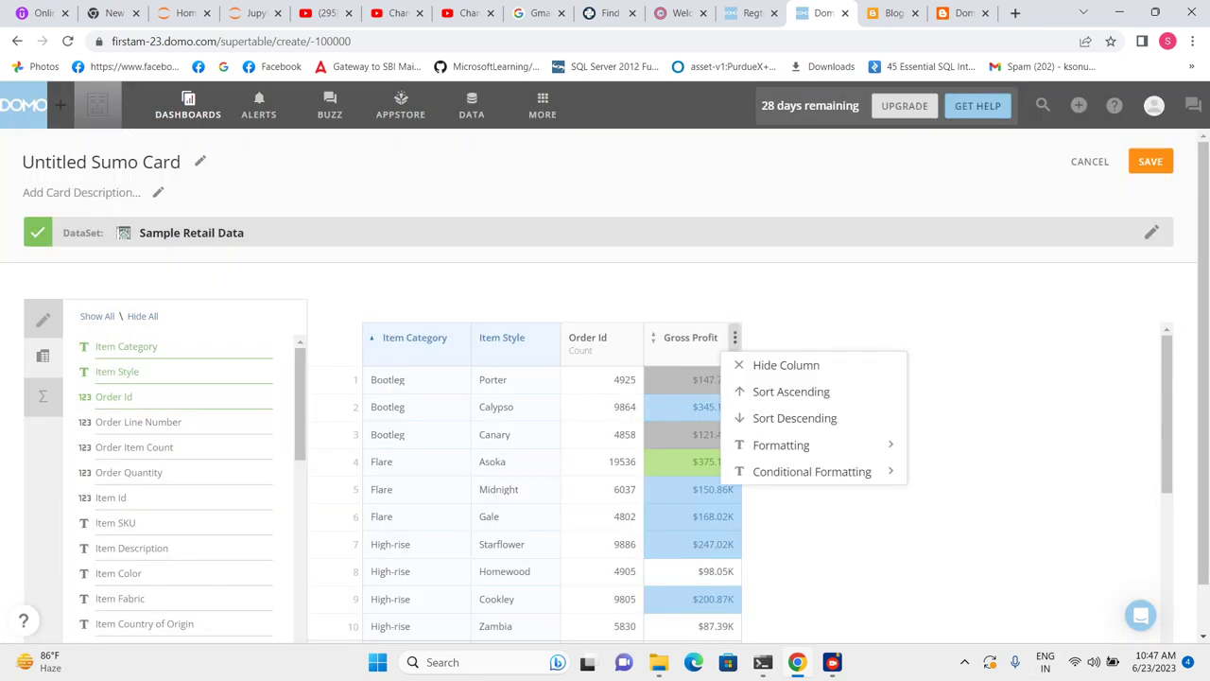
click(804, 470)
click(751, 514)
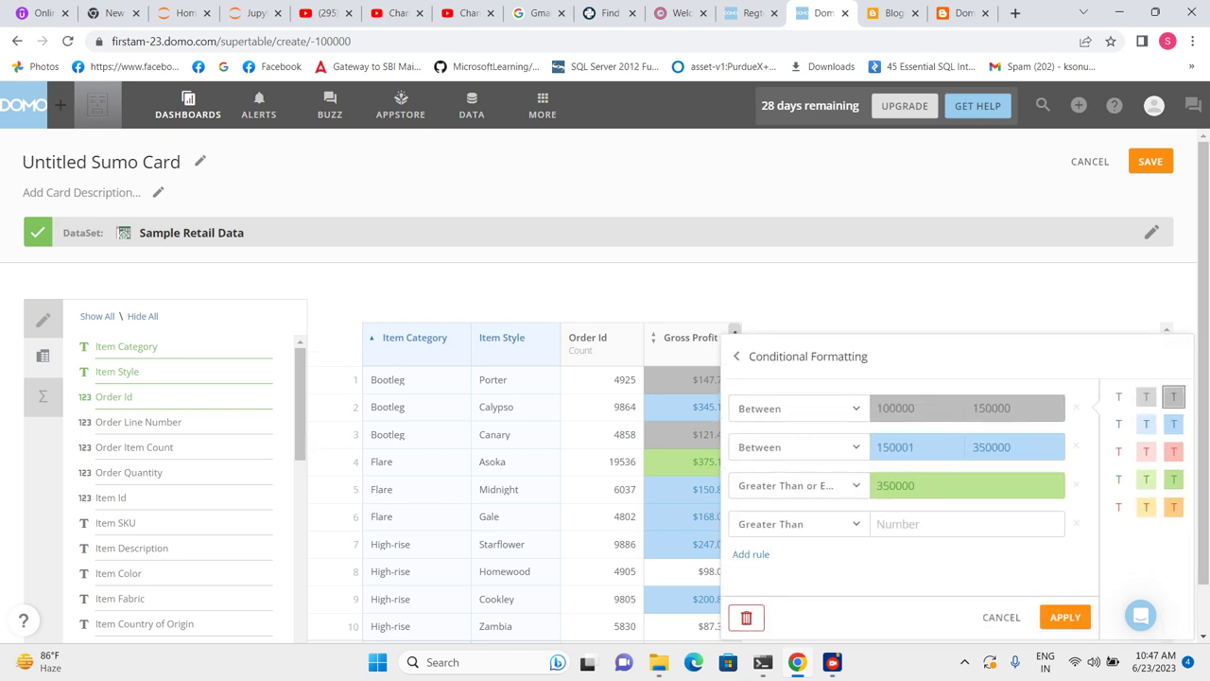
click(799, 524)
click(812, 381)
click(878, 524)
text(100000)
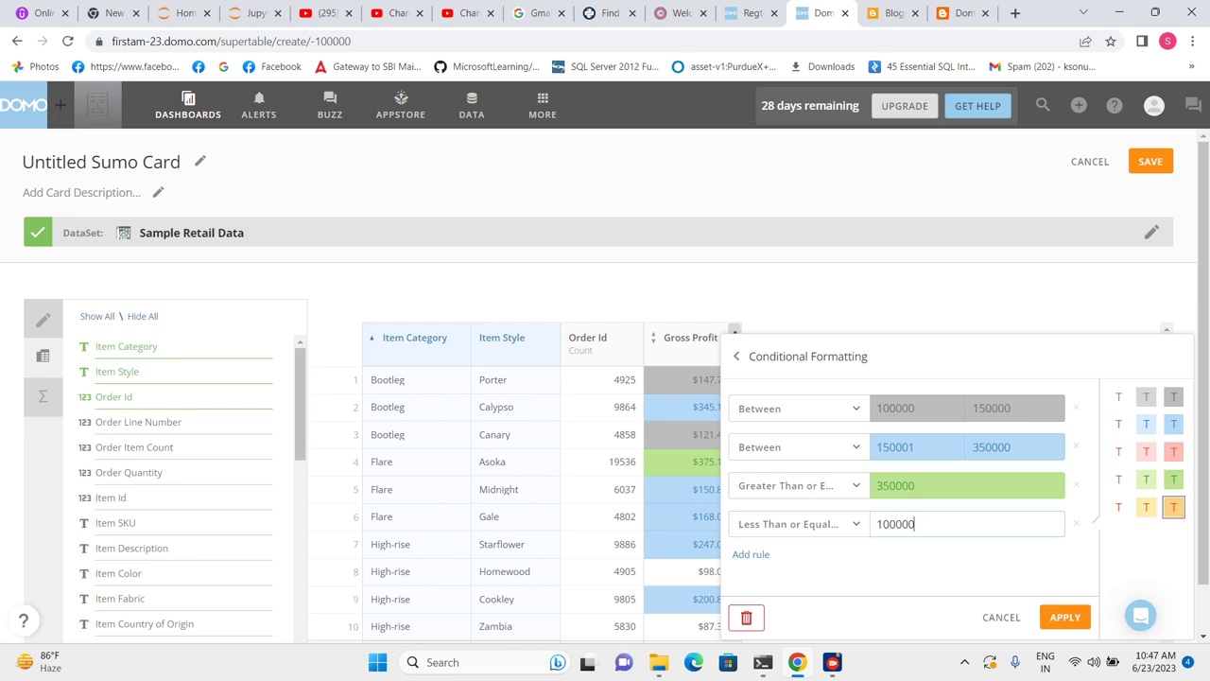
click(1174, 506)
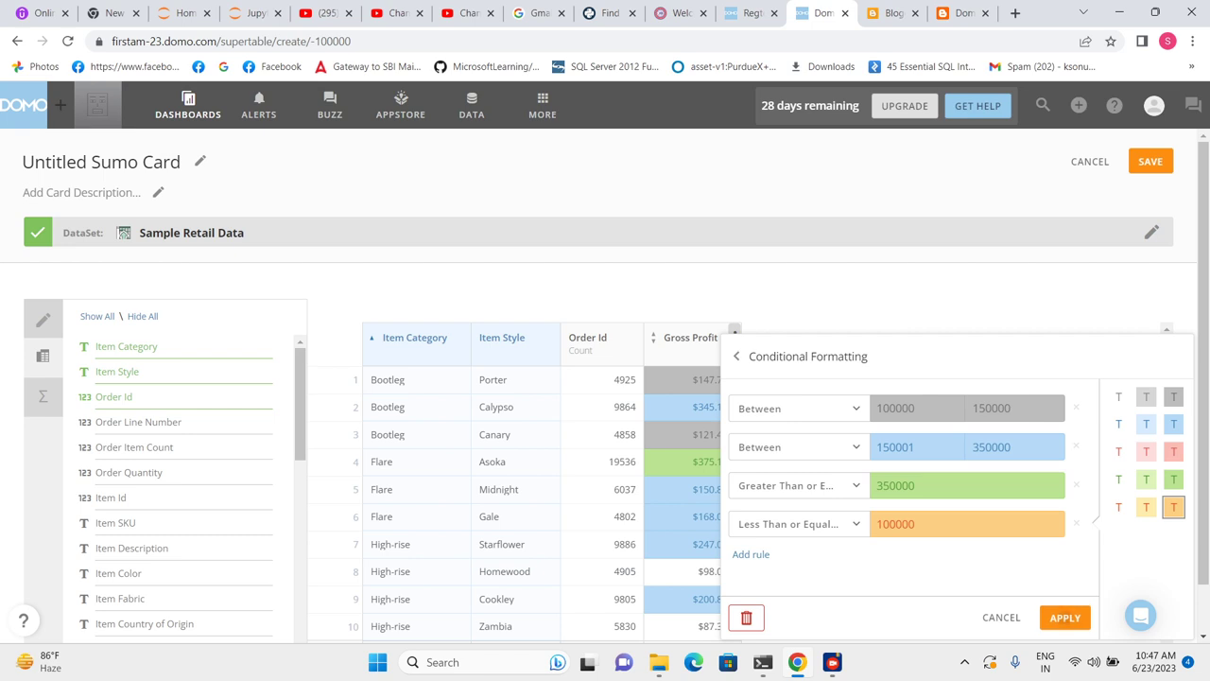
click(1065, 616)
scroll(548, 501, down, 3)
scroll(548, 473, down, 3)
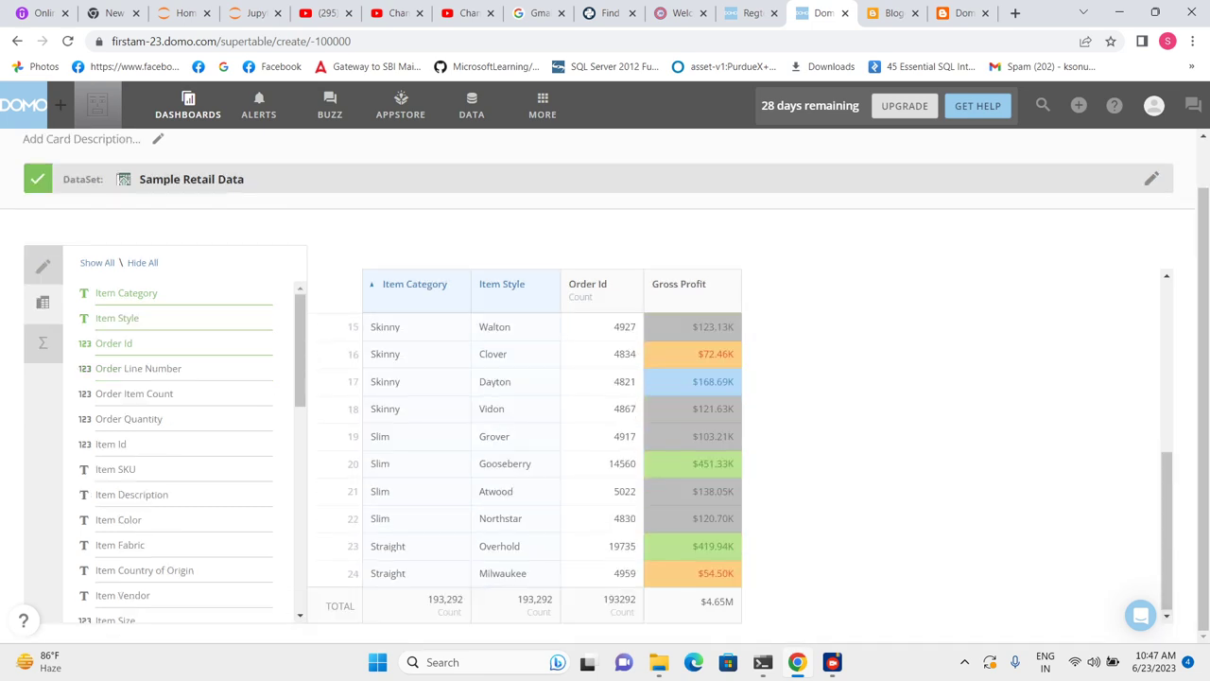
scroll(548, 473, up, 5)
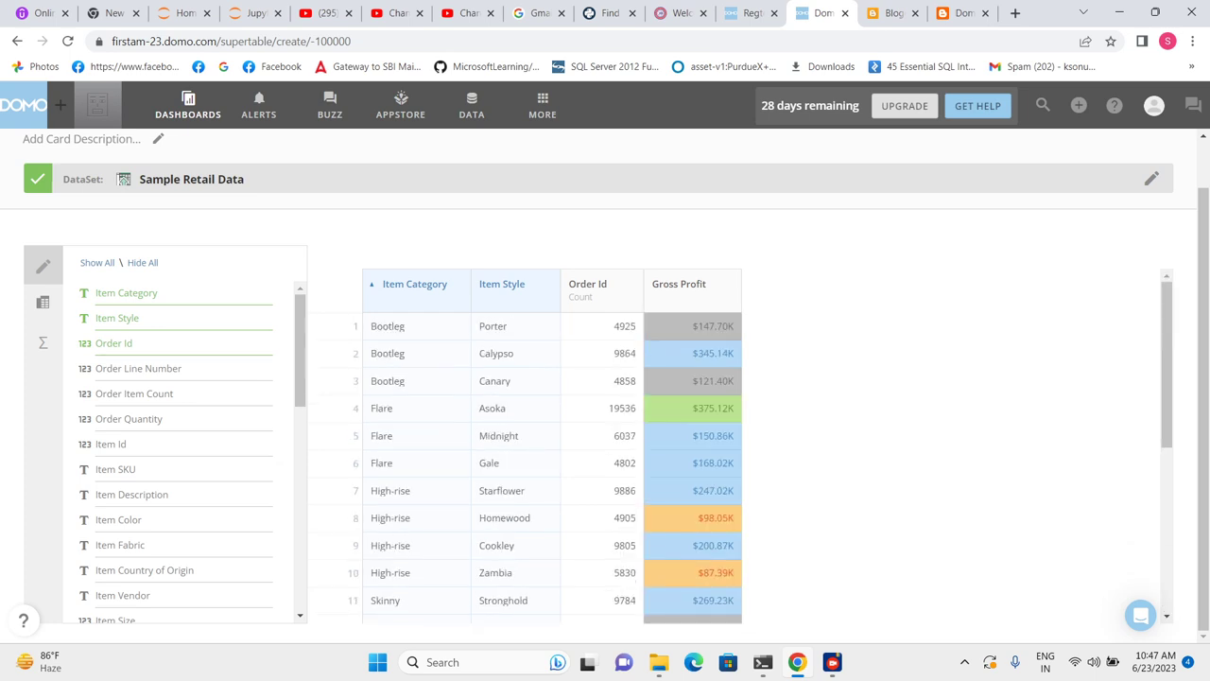